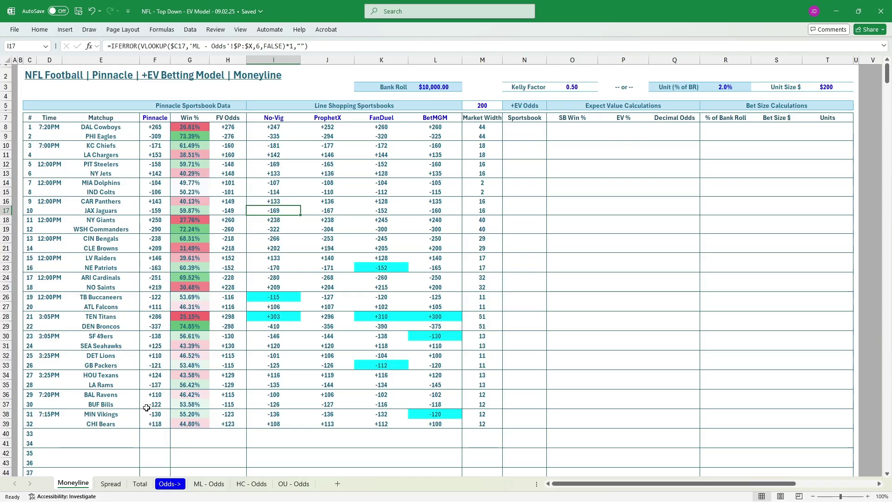
Flip through the Spread, Total and Moneyline model sheets.
left_click(113, 486)
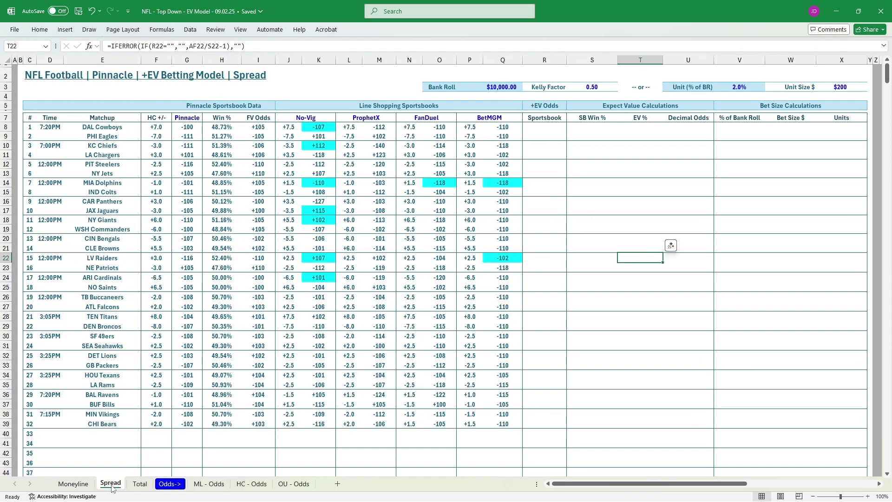
left_click(139, 485)
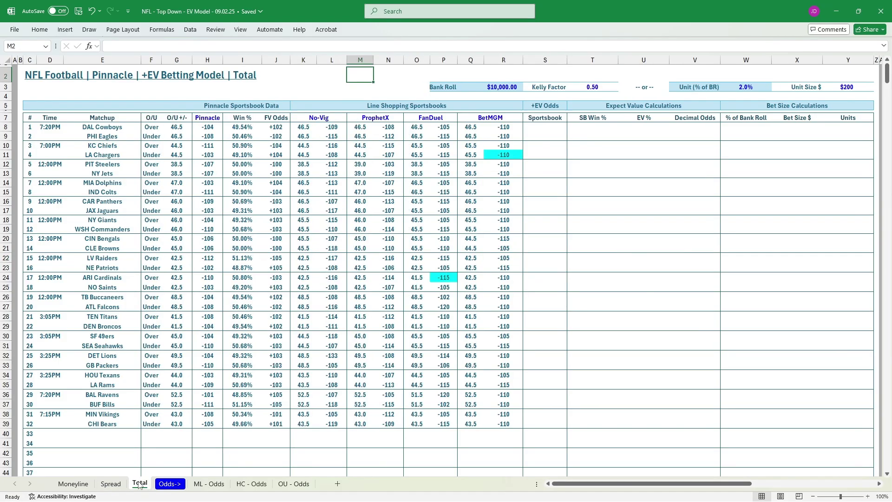
left_click(103, 485)
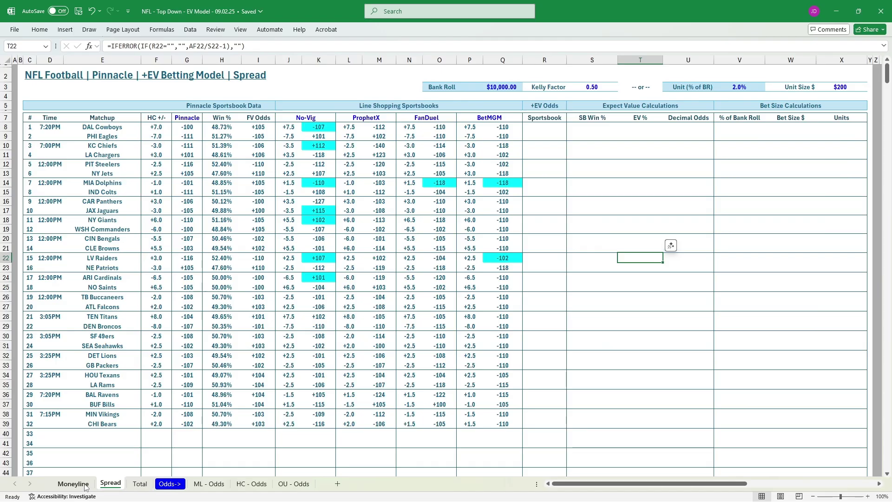
left_click(73, 484)
On the Moneyline sheet, inspect the Pinnacle heading in F7 and the odds lookup formula in J20.
left_click(149, 119)
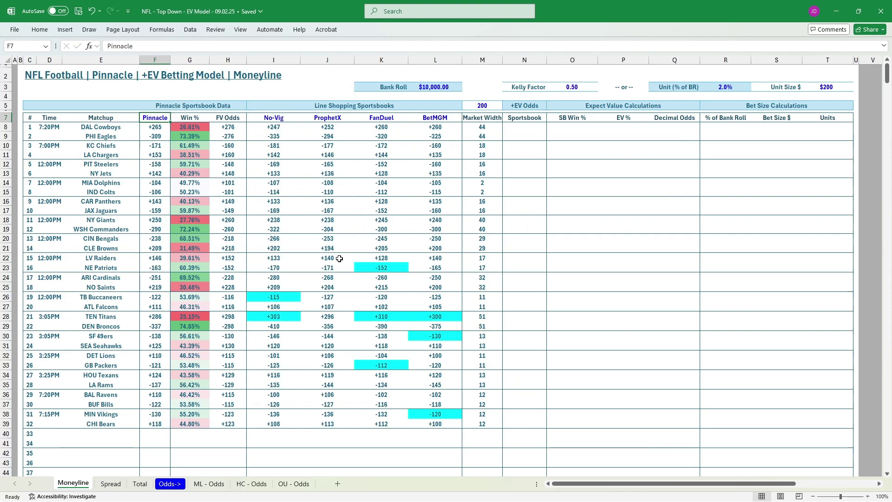
scroll(307, 276, "down", 1)
scroll(307, 276, "up", 1)
left_click(321, 239)
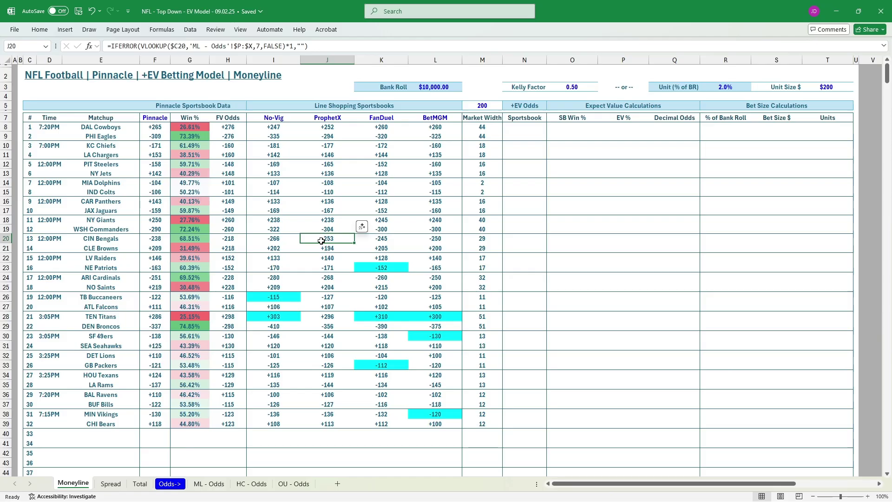
scroll(321, 240, "down", 3)
scroll(319, 251, "up", 3)
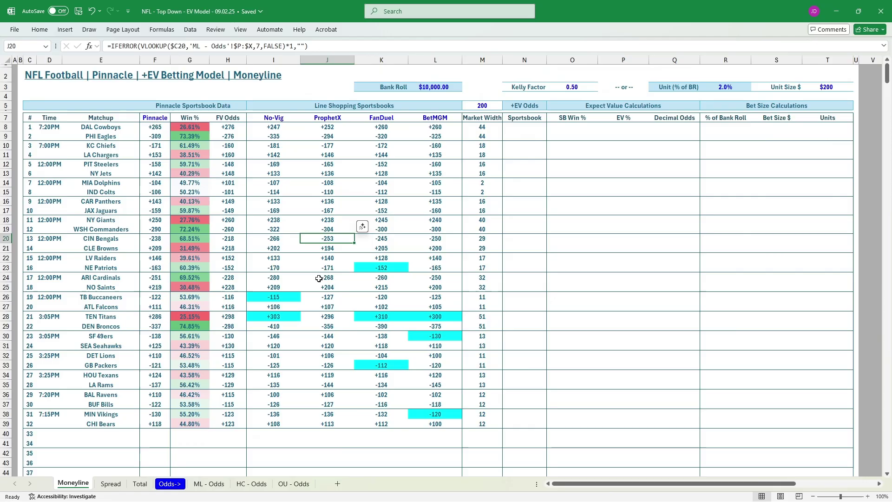
scroll(311, 290, "down", 1)
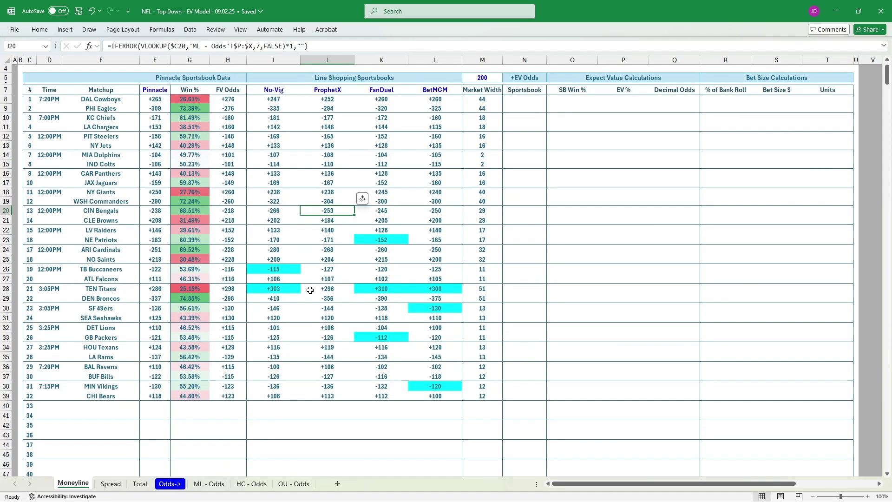
scroll(308, 293, "up", 1)
scroll(306, 295, "down", 1)
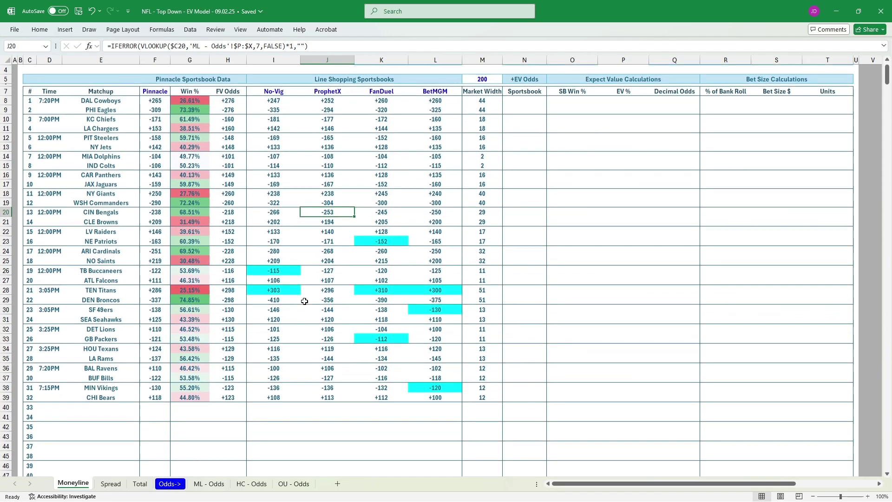
scroll(305, 299, "up", 1)
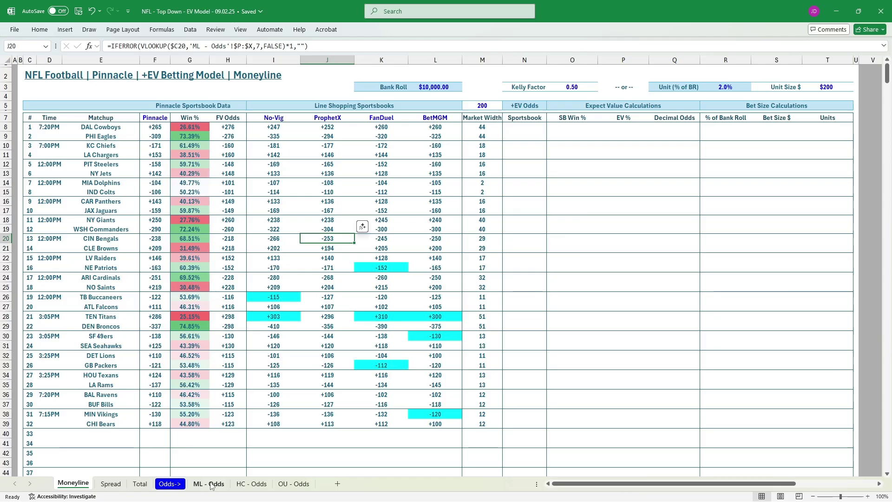
Clear the old moneyline odds from columns B–N of the ML - Odds sheet.
left_click(209, 484)
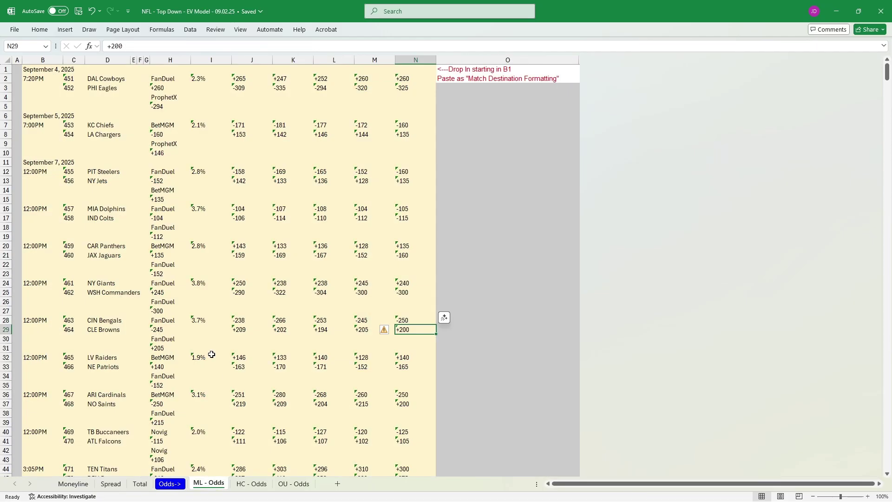
left_click(44, 60)
left_click_drag(45, 59, 433, 60)
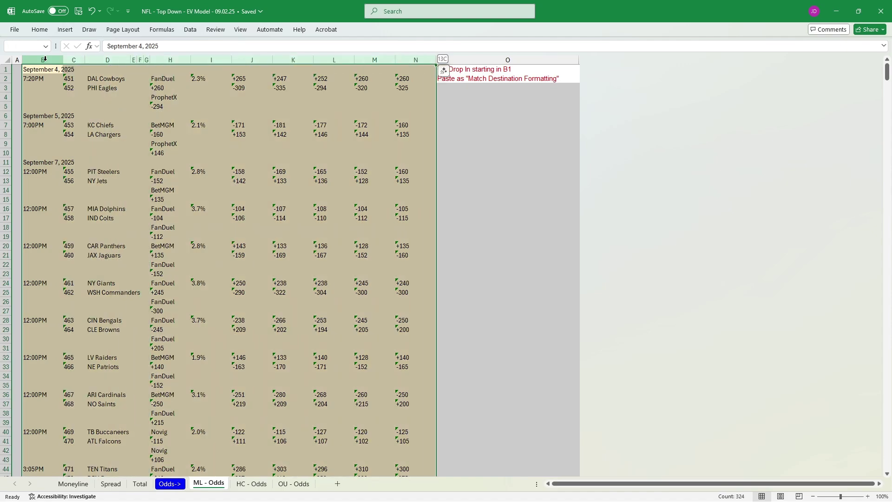
key("Delete")
Clear the spread odds in columns B–N on HC - Odds, then select columns B–N on OU - Odds.
left_click(242, 486)
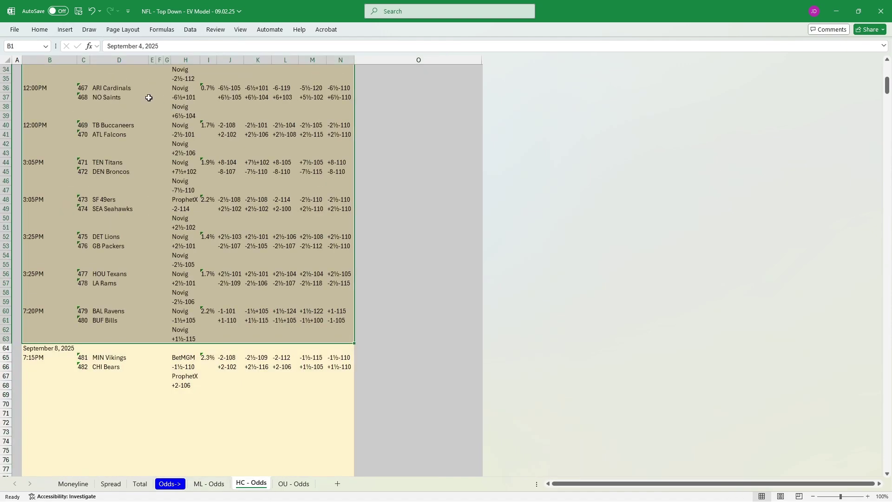
mouse_move(50, 59)
left_mouse_down()
mouse_move(409, 63)
mouse_move(340, 71)
left_mouse_up()
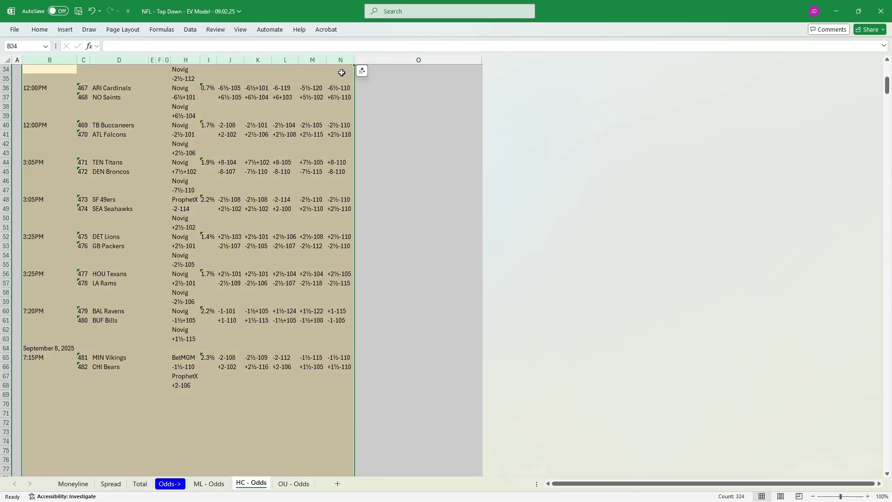
key("Delete")
key("ctrl+Home")
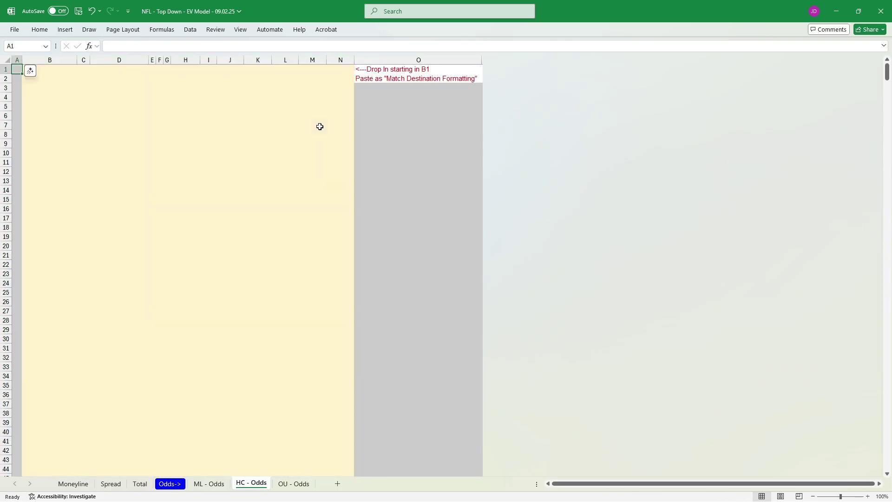
left_click(292, 484)
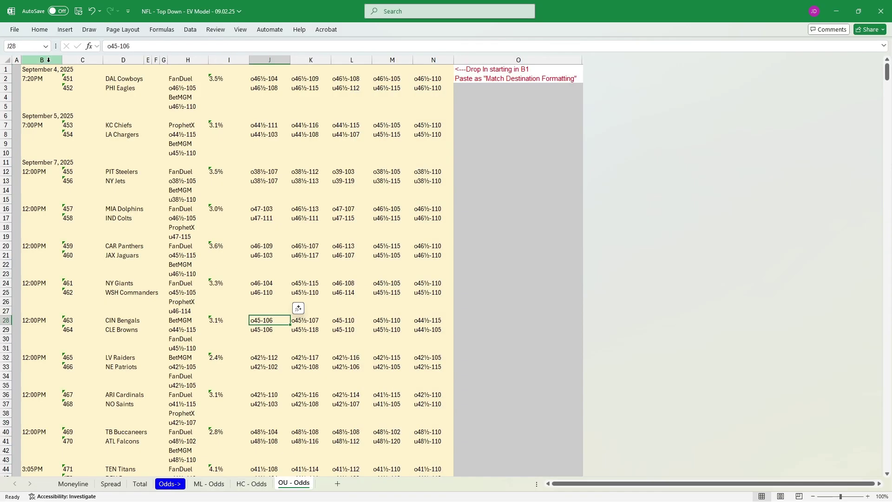
left_click_drag(47, 59, 434, 65)
Check that the Moneyline and Total model sheets are now blank.
key("ctrl+Page_Up")
key("ctrl+Page_Up")
key("ctrl+Page_Up")
key("ctrl+Page_Up")
key("ctrl+Page_Up")
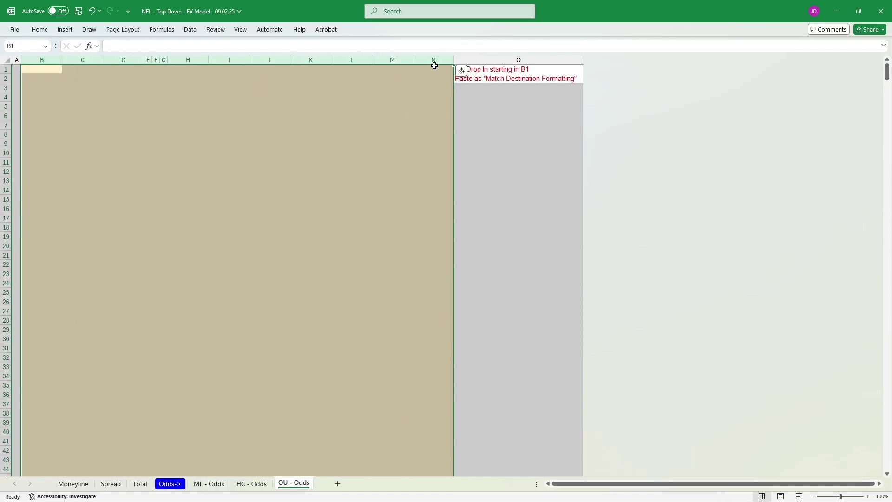
key("ctrl+Page_Up")
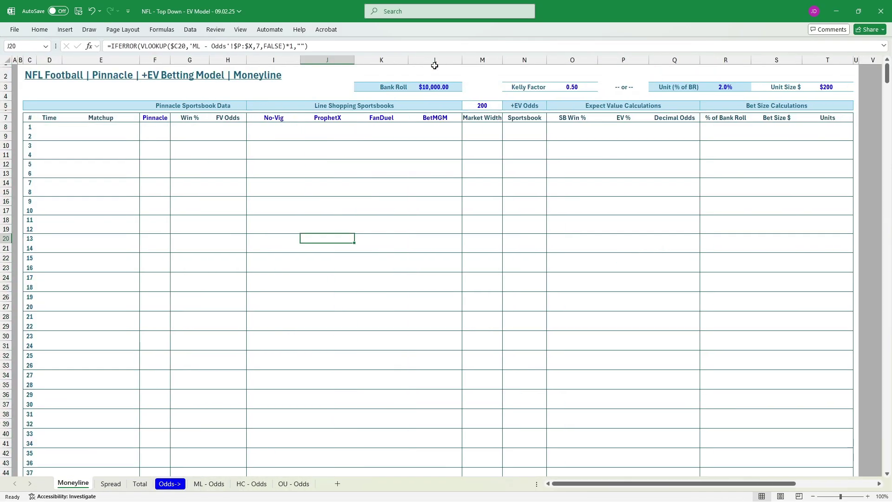
key("ctrl+Page_Down")
key("ctrl+Page_Down")
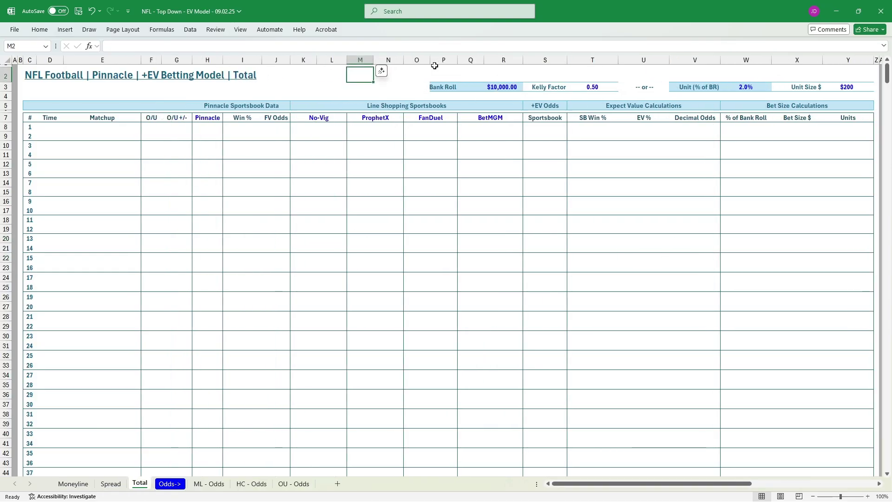
key("ctrl+Page_Up")
key("ctrl+Page_Up")
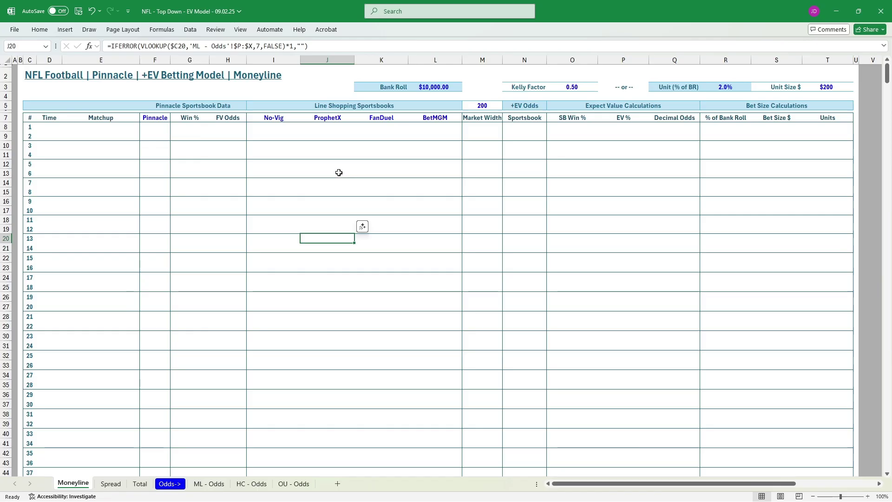
Minimize Excel and bring up GamedayMath's Odds page comparing NFL money lines across the five books.
left_click(836, 11)
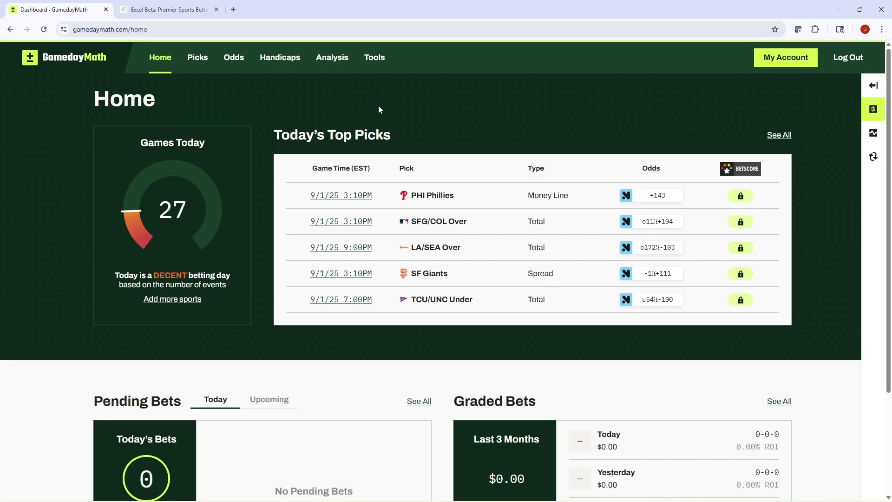
scroll(294, 143, "down", 2)
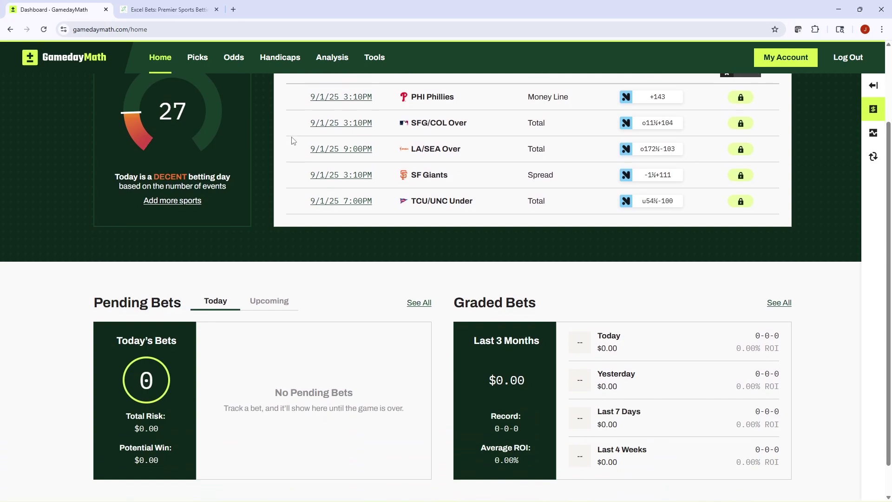
scroll(294, 139, "up", 2)
left_click(231, 56)
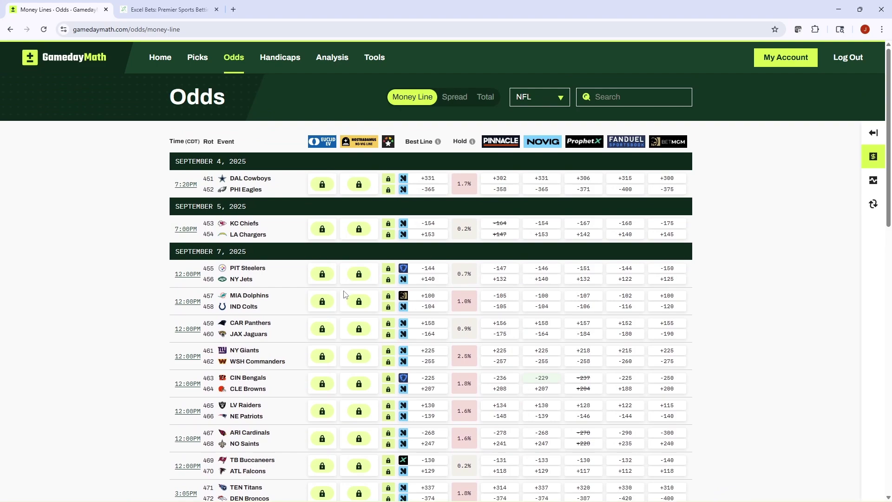
scroll(345, 295, "down", 2)
scroll(345, 295, "up", 2)
scroll(565, 248, "down", 1)
scroll(564, 247, "up", 1)
scroll(562, 212, "down", 1)
scroll(561, 212, "up", 1)
Open the Sportsbooks account settings and try moving Novig above Pinnacle, then back.
left_click(796, 69)
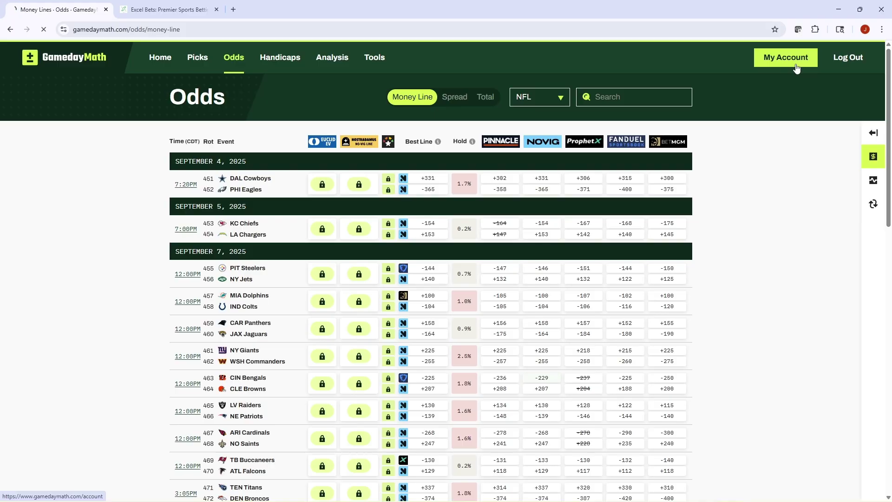
left_click(280, 153)
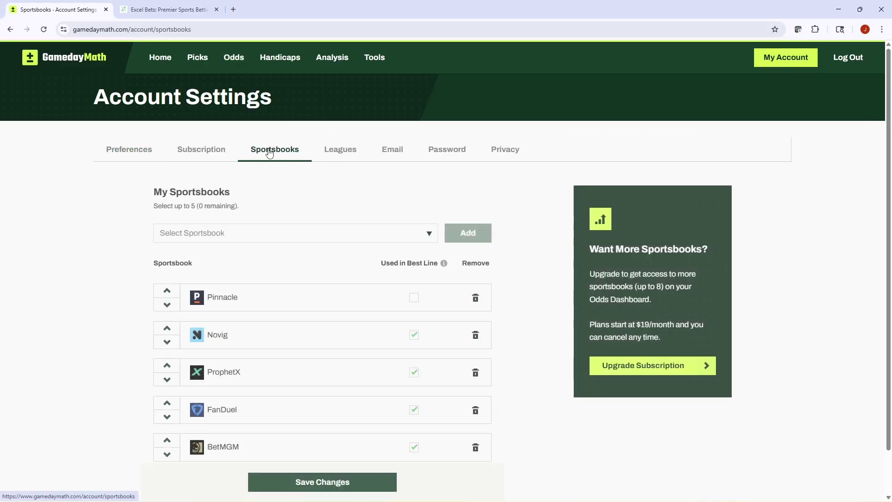
scroll(285, 221, "down", 1)
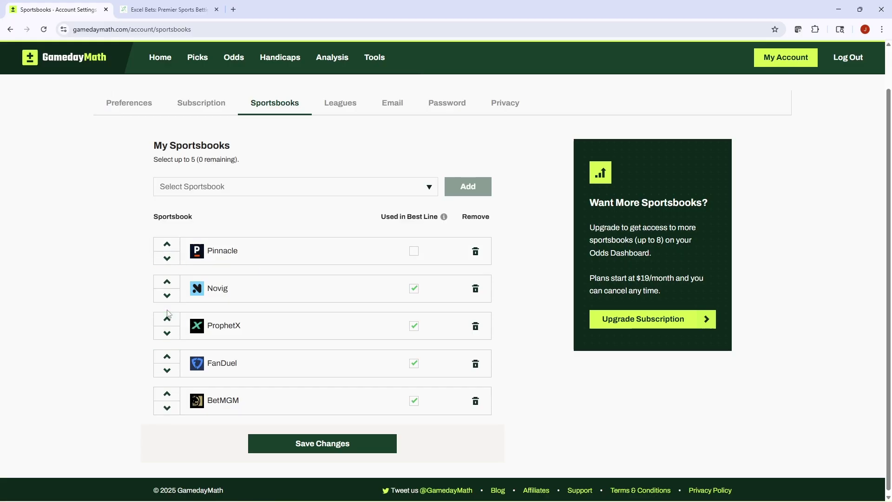
left_click(166, 281)
left_click(171, 260)
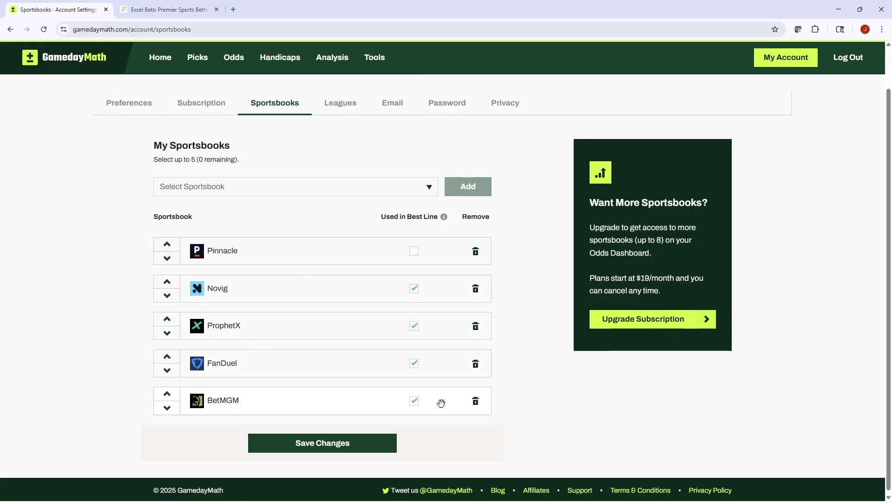
Remove BetMGM, re-add it as the fifth sportsbook, and save the list.
left_click(475, 401)
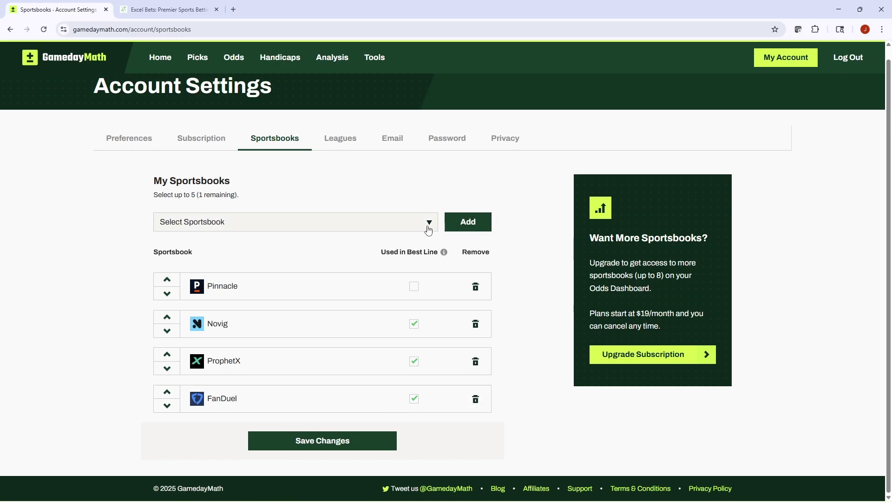
left_click(426, 226)
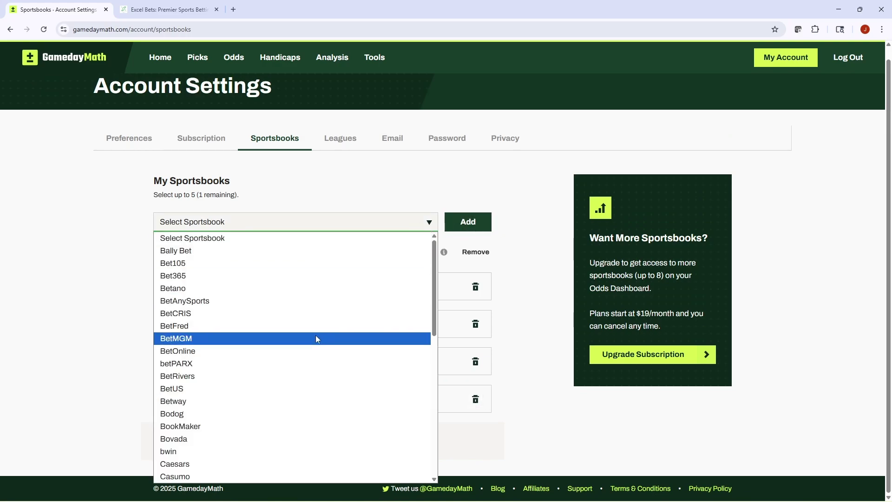
left_click(315, 335)
left_click(460, 222)
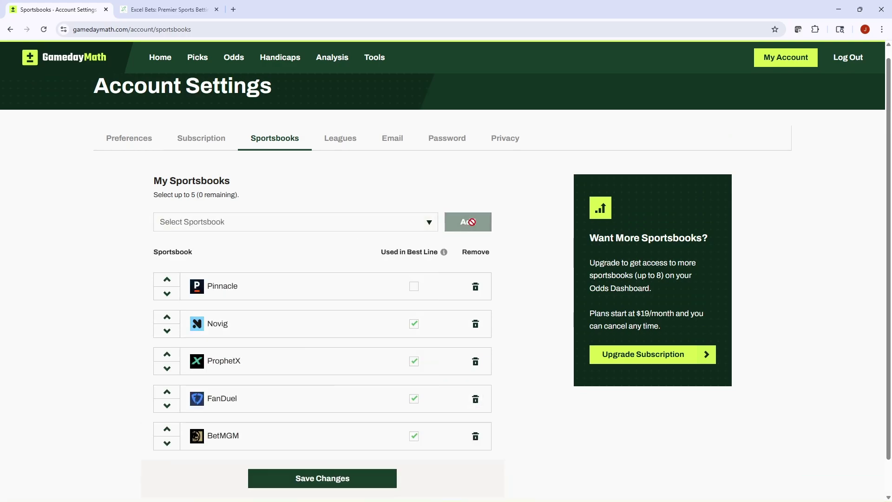
scroll(372, 381, "down", 1)
left_click(345, 450)
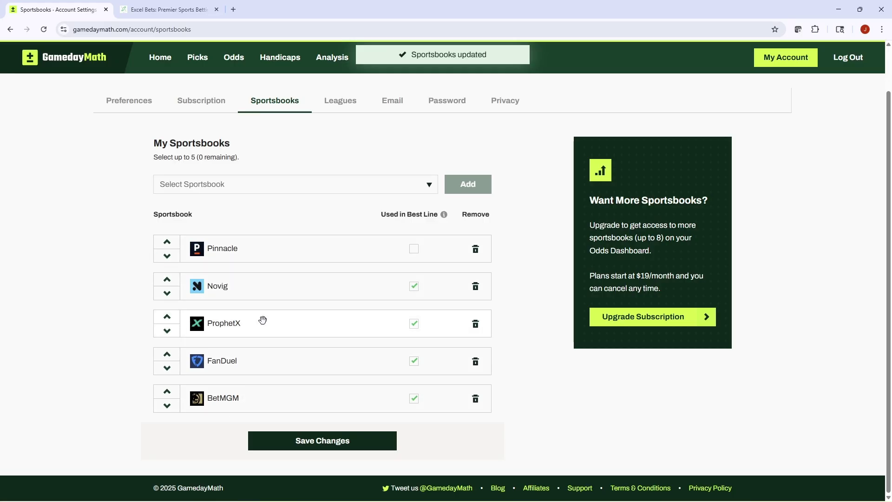
scroll(333, 254, "up", 1)
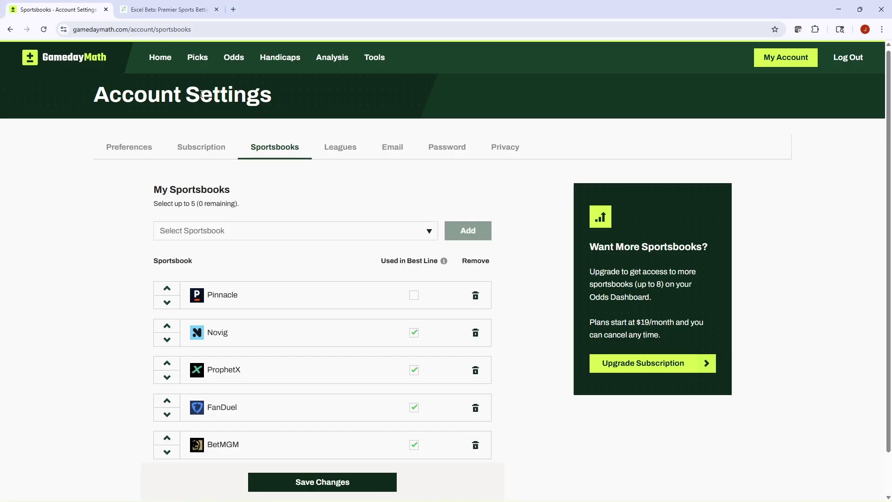
Show the NFL money-line odds page and drag-select the whole odds table for copying.
left_click(233, 59)
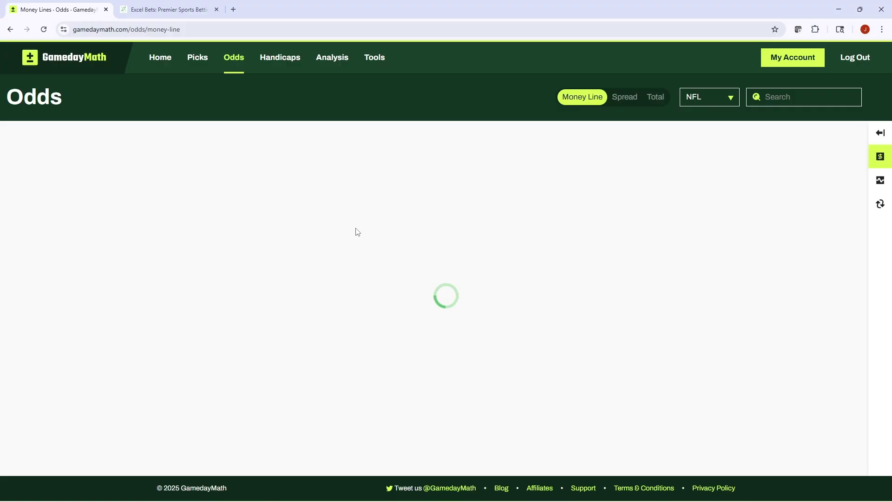
left_click(542, 101)
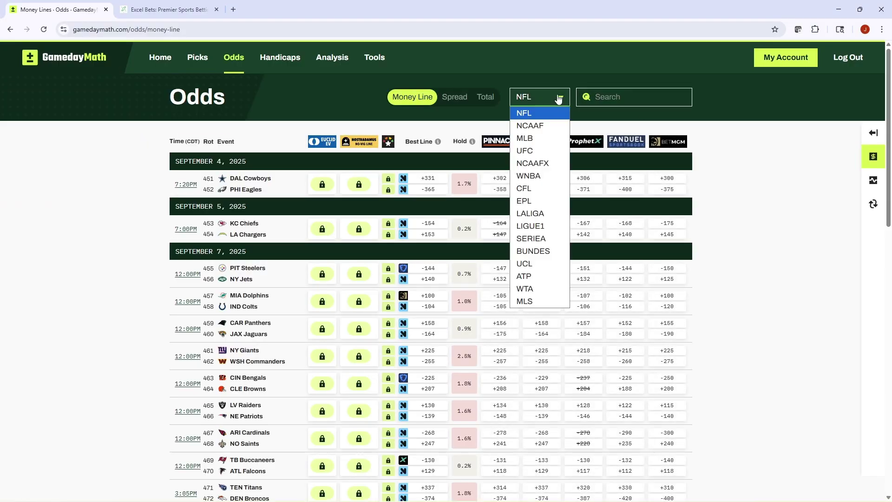
left_click(752, 202)
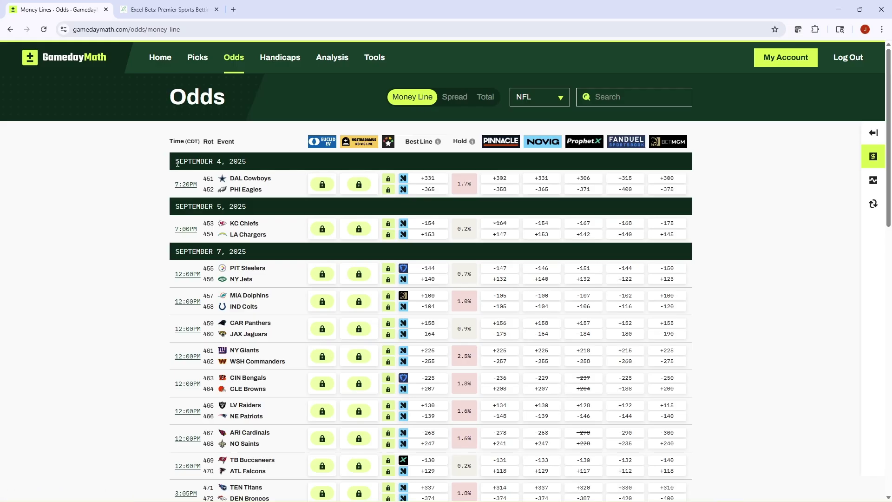
left_click_drag(177, 161, 689, 467)
scroll(458, 219, "down", 3)
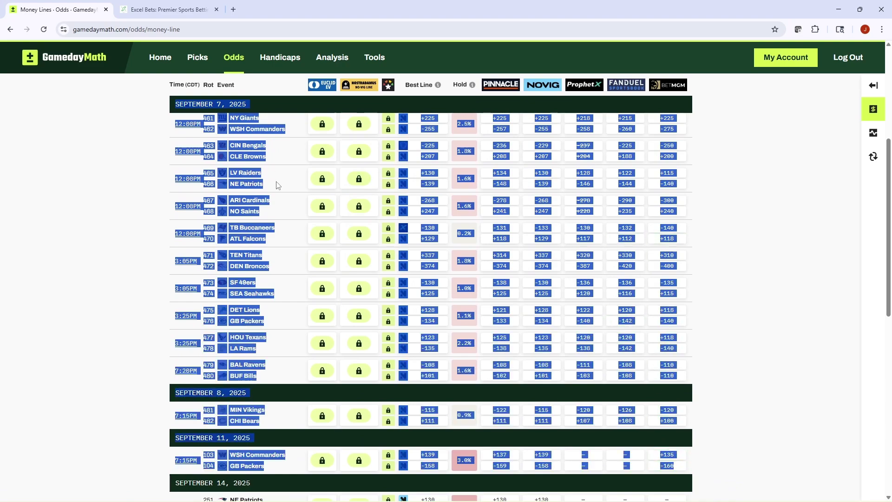
left_click(841, 11)
Paste the money lines into ML - Odds at B1 using Match Destination Formatting.
key("alt+Tab")
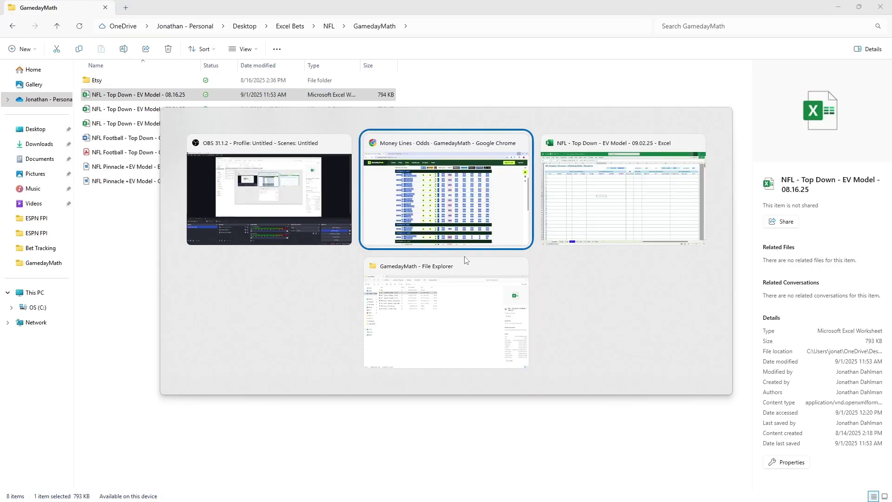
key("Tab")
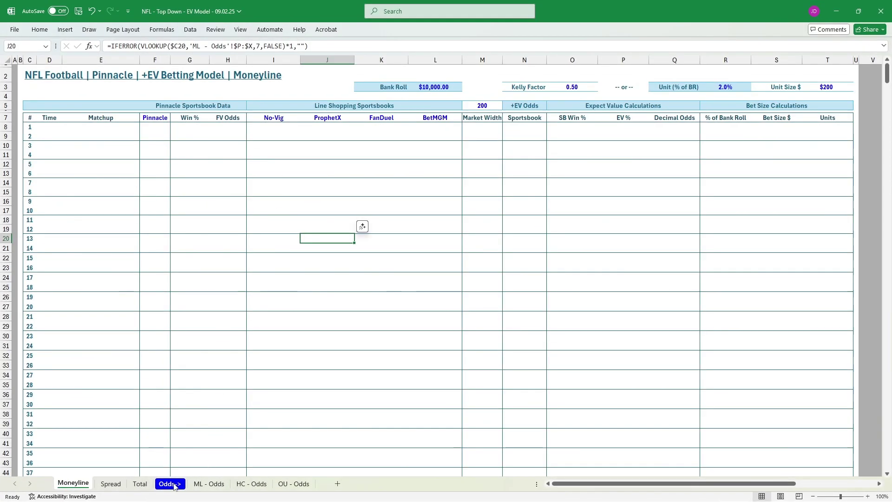
left_click(204, 485)
left_click(48, 69)
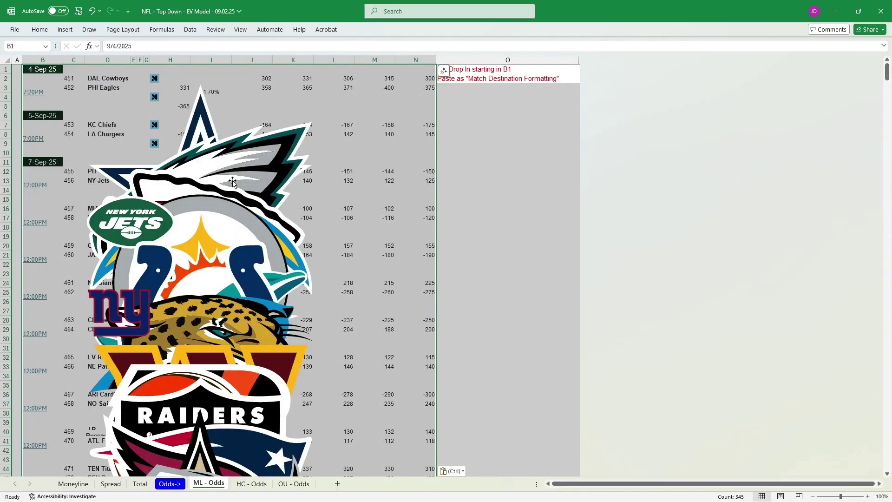
left_click(452, 470)
left_click(462, 445)
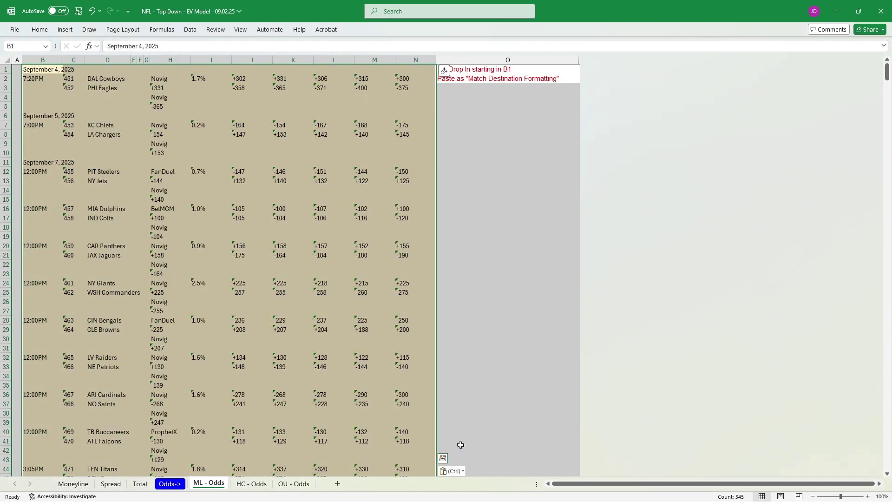
left_click(452, 79)
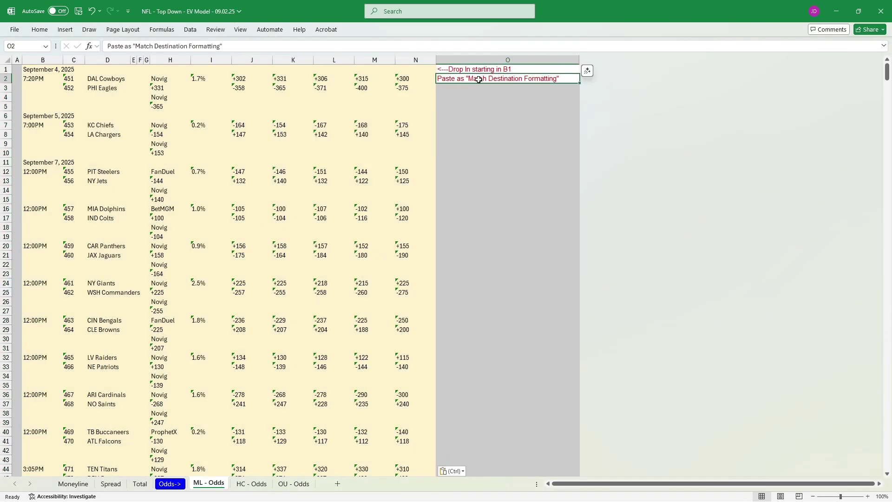
left_click(122, 106)
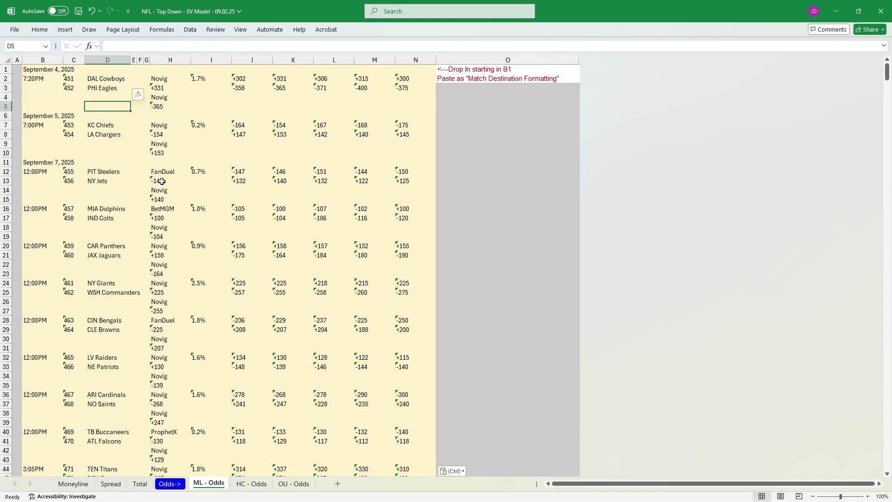
scroll(198, 289, "down", 8)
scroll(199, 314, "up", 8)
On the Moneyline sheet, go over the Pinnacle, No-Vig, ProphetX and BetMGM headers in row 7.
left_click(74, 484)
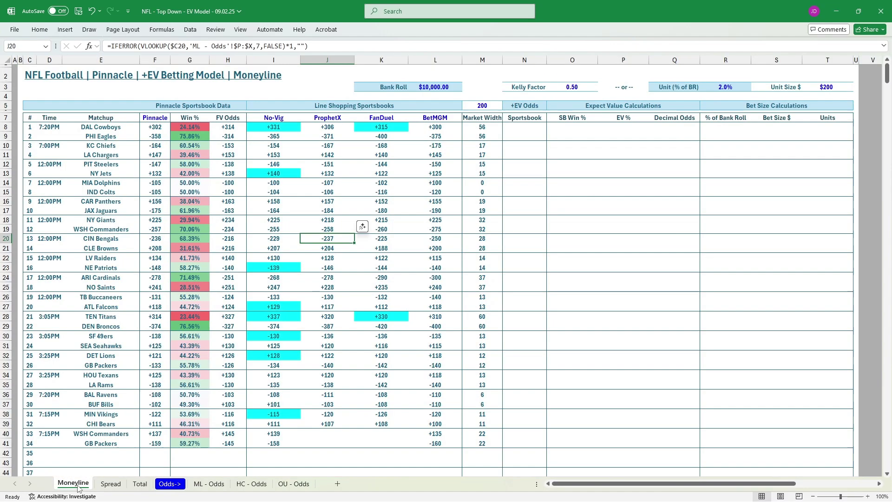
left_click(155, 118)
left_click(251, 118)
left_click(310, 117)
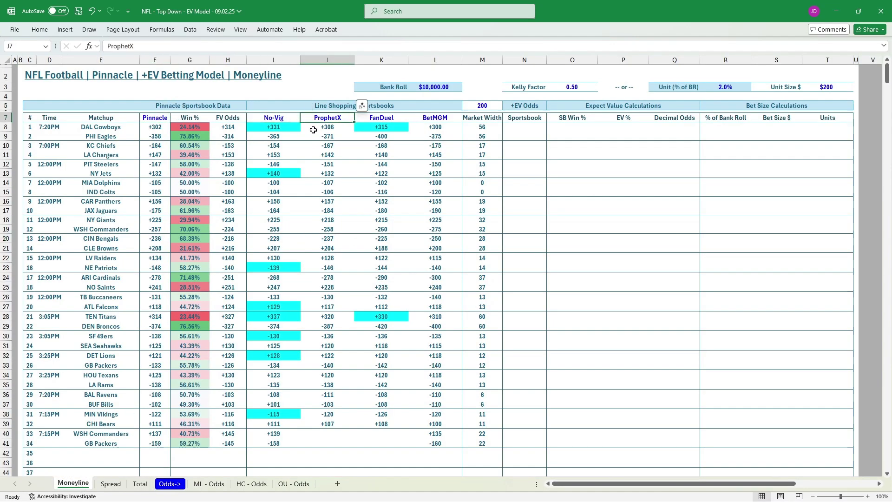
key("Right")
key("Right")
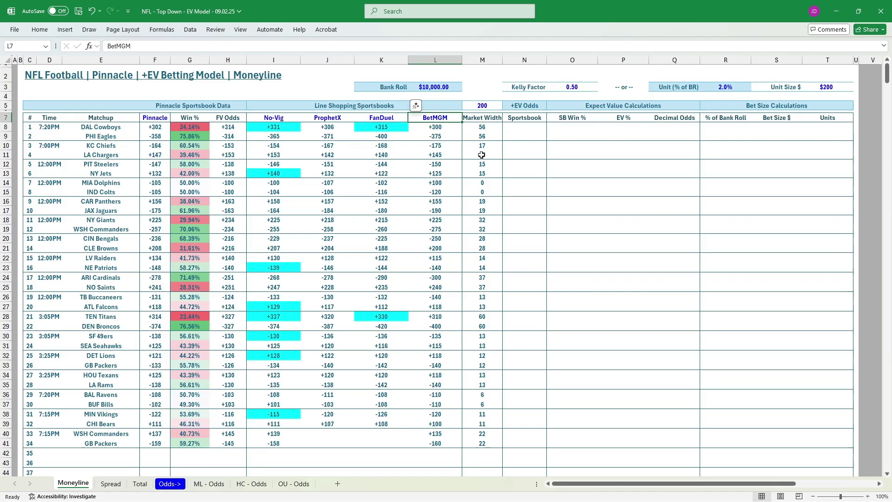
key("Left")
key("Left")
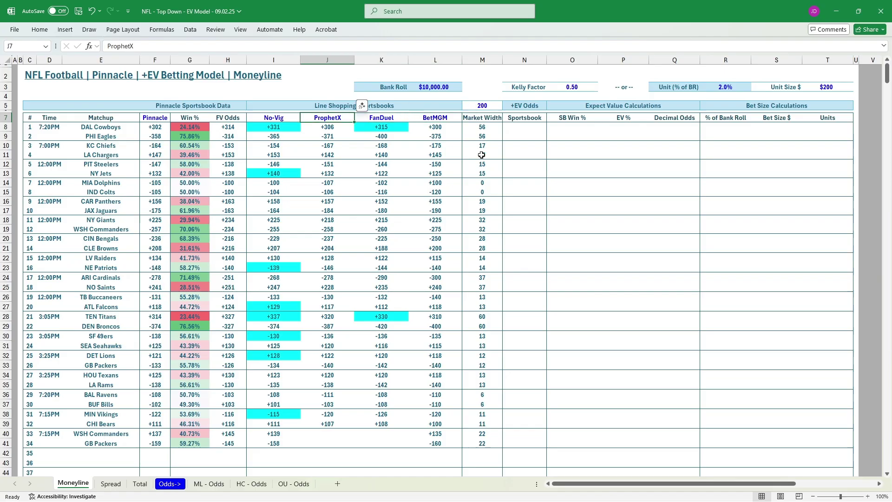
key("Left")
key("Left")
key("Left")
key("Left")
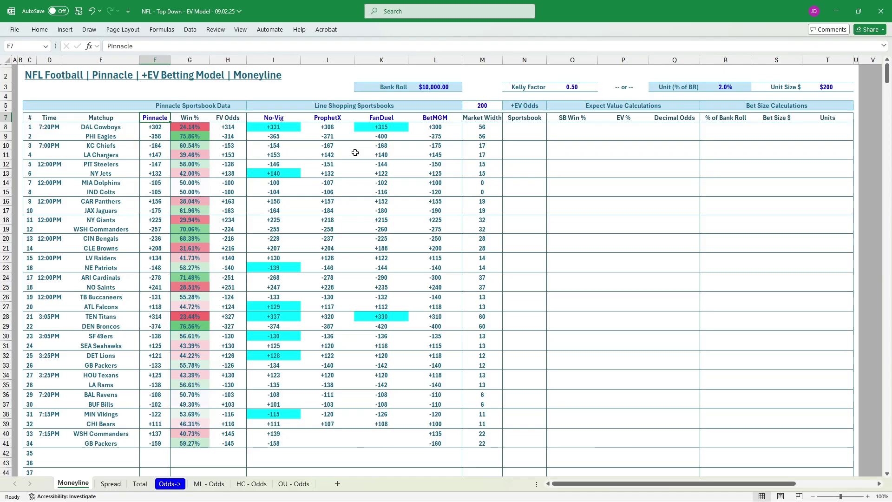
Try Circa in F7 and BEt365 in L7, undoing both to keep Pinnacle and BetMGM.
type("Circa")
key("Return")
key("Up")
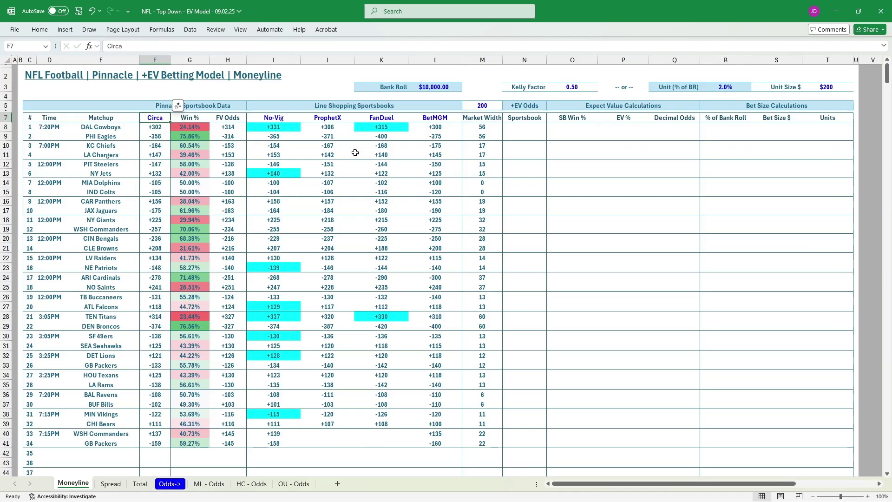
key("ctrl+z")
key("Right")
key("Right")
key("Right")
key("Right")
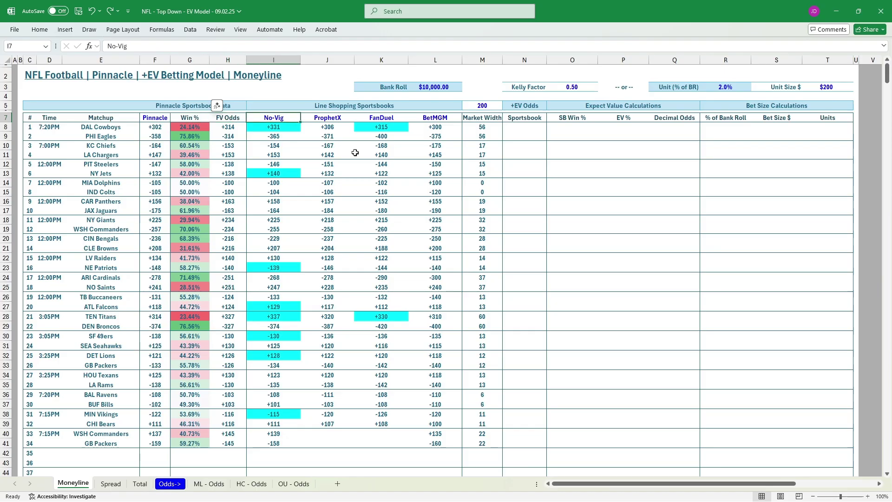
key("Right")
key("Right")
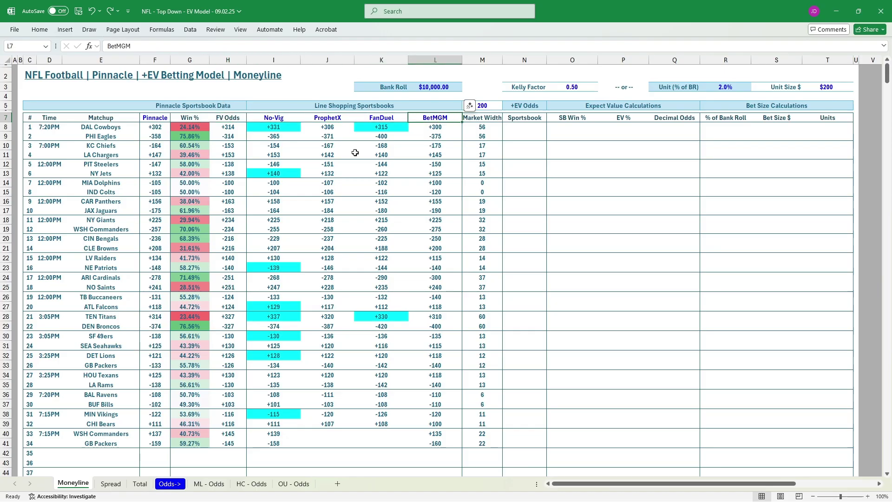
type("BEt365")
key("Tab")
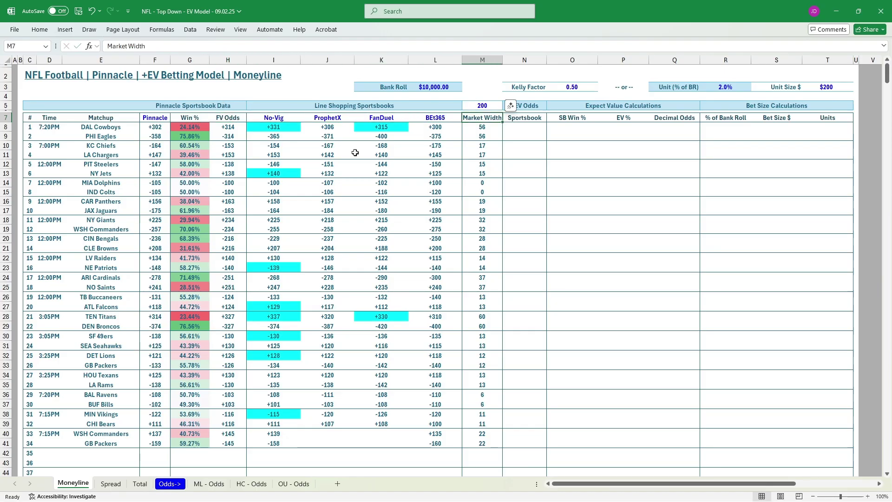
key("Left")
key("ctrl+z")
key("Left")
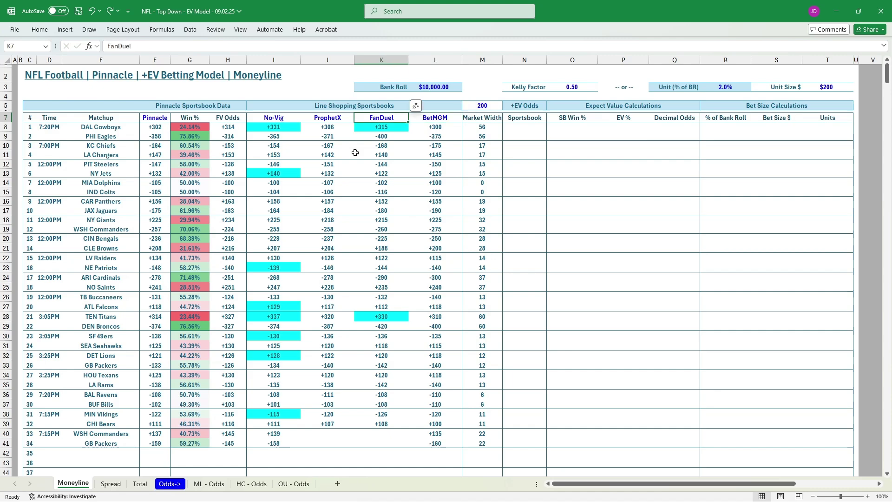
key("Down")
key("Down")
key("Down")
key("Down")
key("Left")
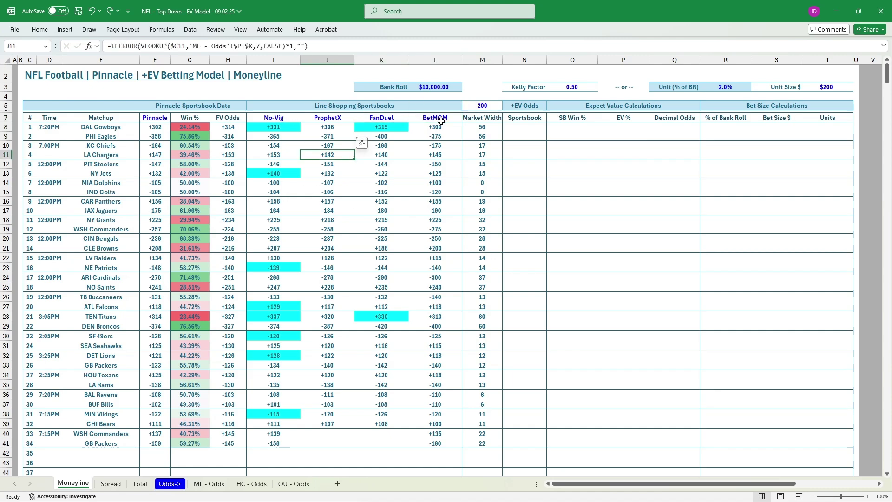
Review the $10,000 bank roll, 0.50 Kelly factor and 2.0% unit giving $200 unit size.
left_click(256, 119)
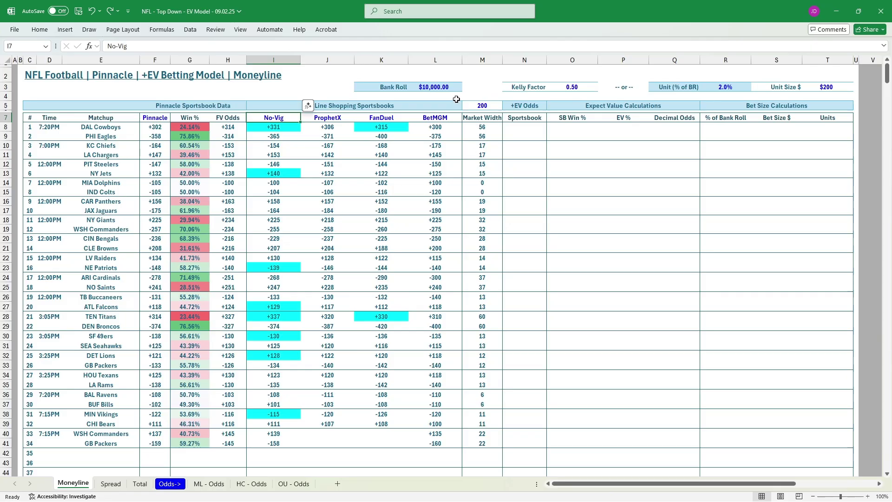
left_click(444, 88)
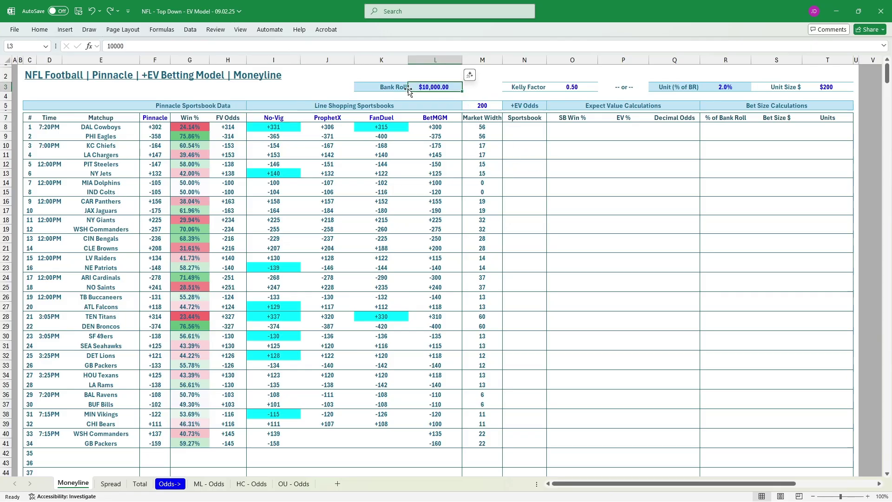
left_click(576, 85)
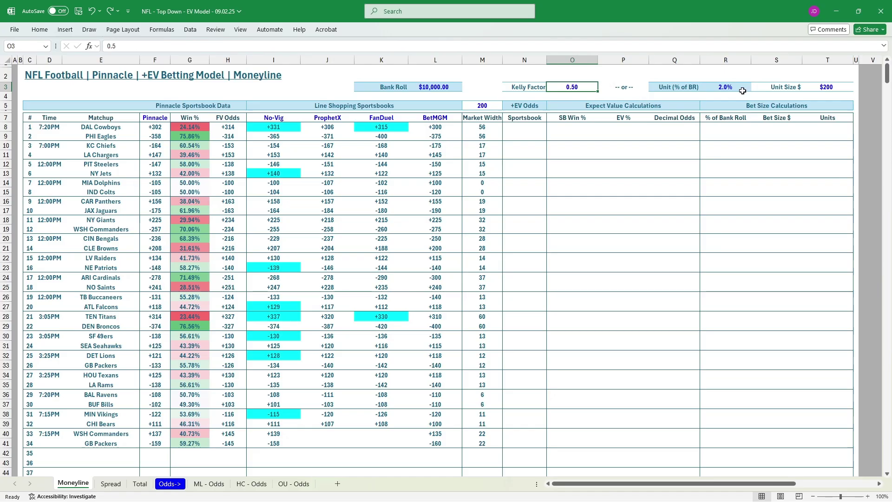
left_click(830, 85)
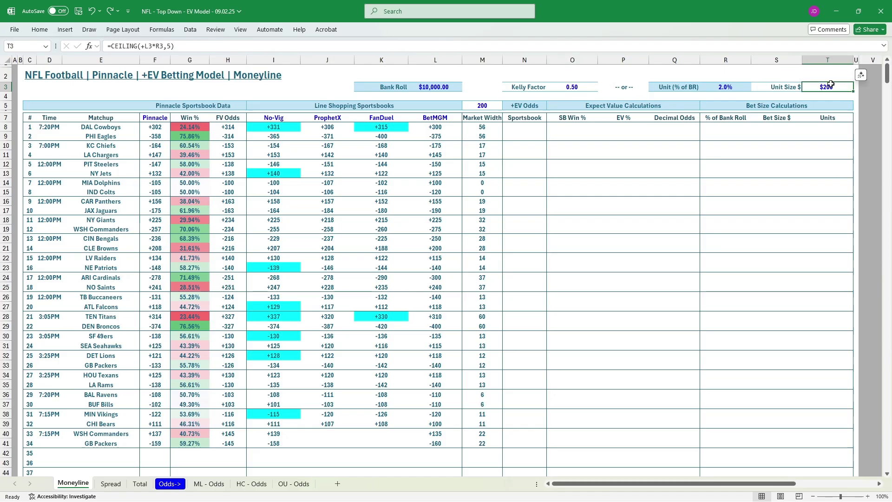
left_click(739, 85)
left_click(826, 87)
Set the market-width cutoff in M5 to 50 and inspect the first market width formulas.
left_click(487, 106)
type("50")
key("Return")
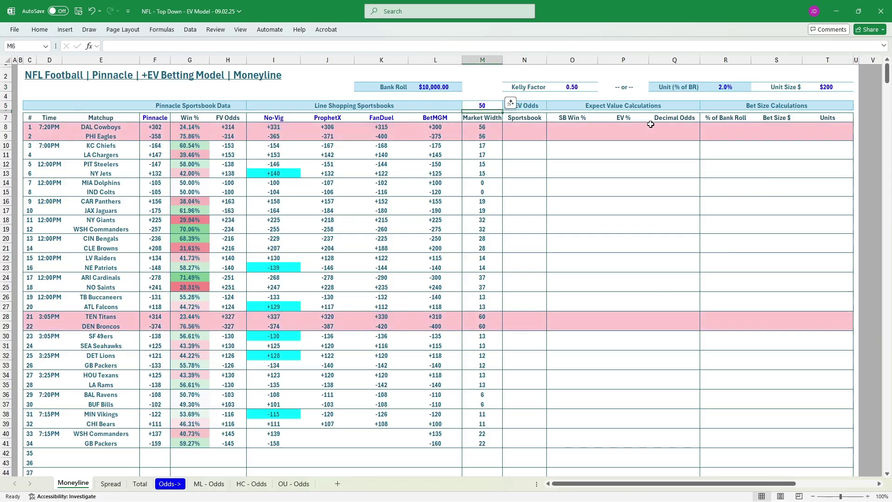
key("Up")
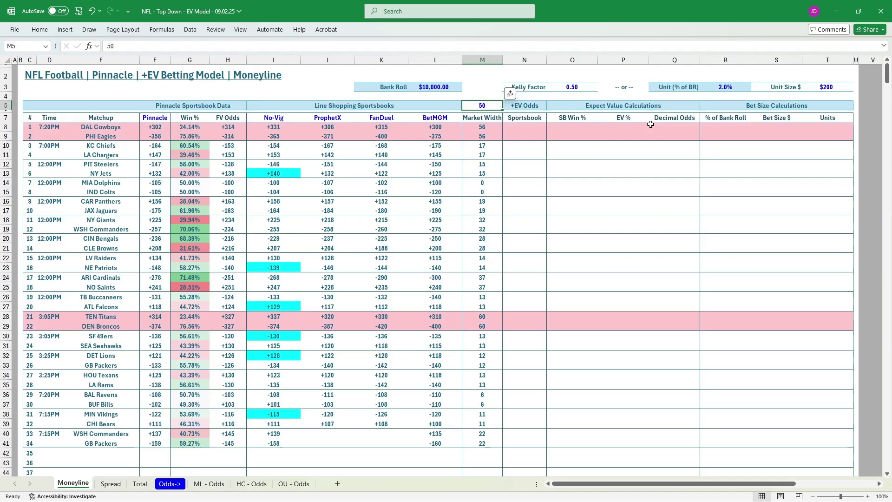
left_click(478, 128)
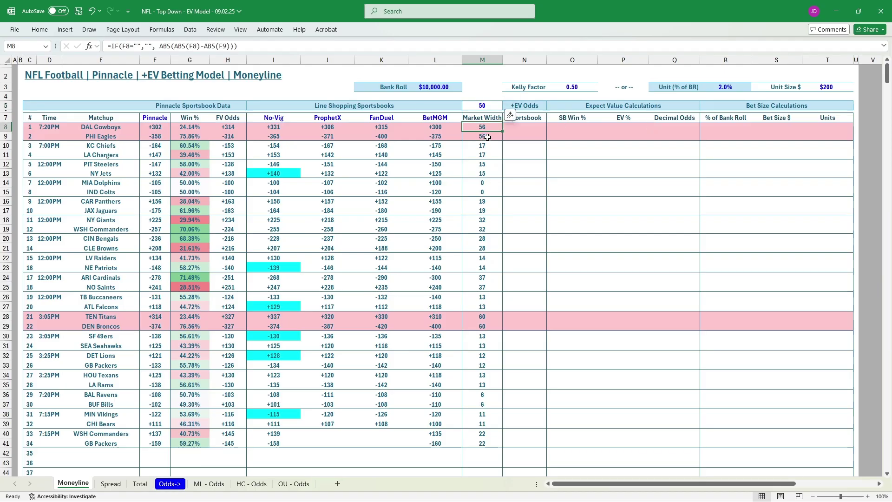
left_click(486, 137)
Change the cutoff to 100 and check market width formulas in M12, M21, M27 plus I13.
left_click(484, 104)
type("100")
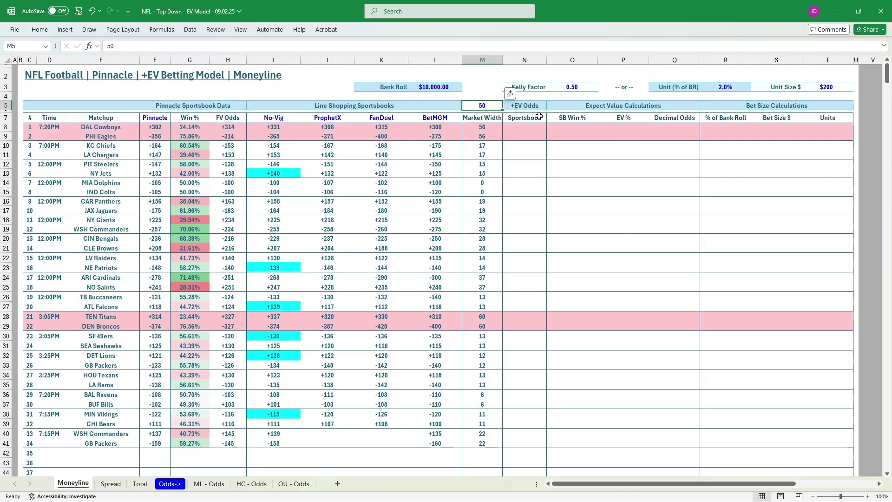
key("Return")
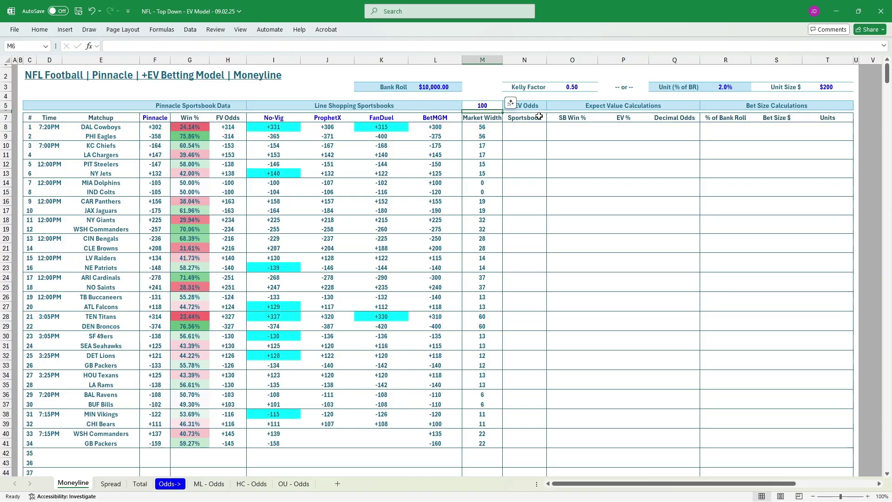
left_click(484, 127)
left_click(482, 165)
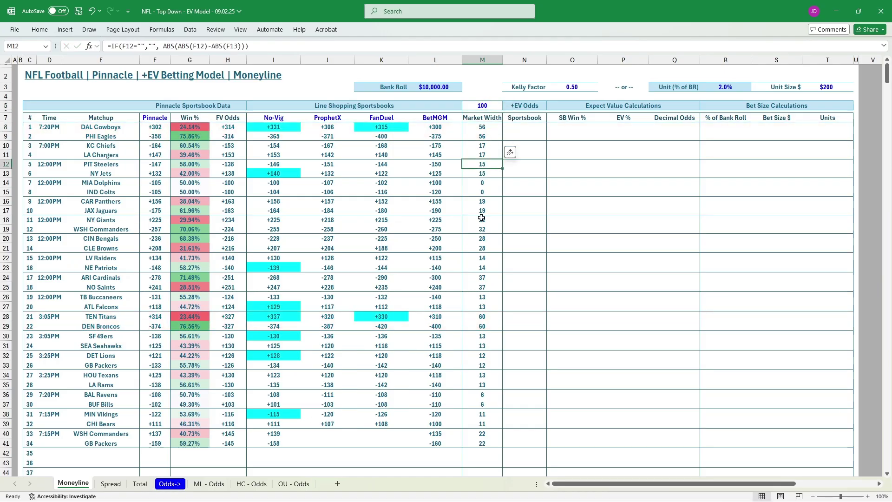
left_click(483, 248)
left_click(488, 309)
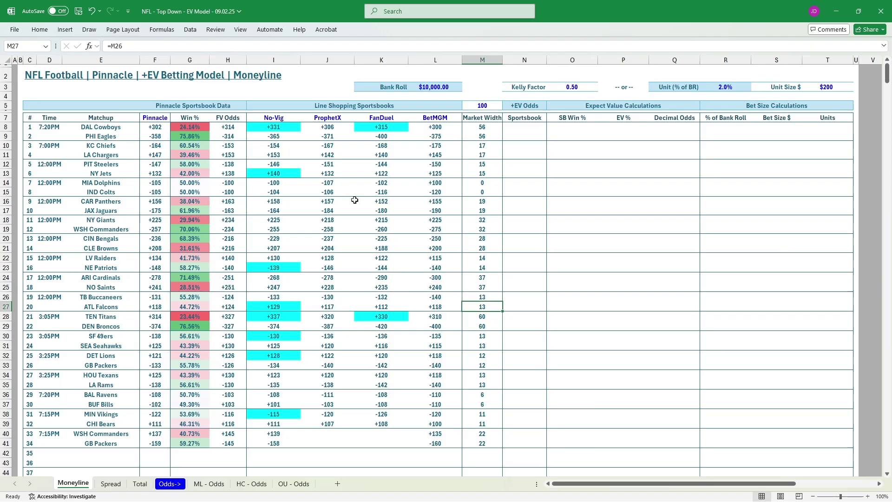
left_click(487, 107)
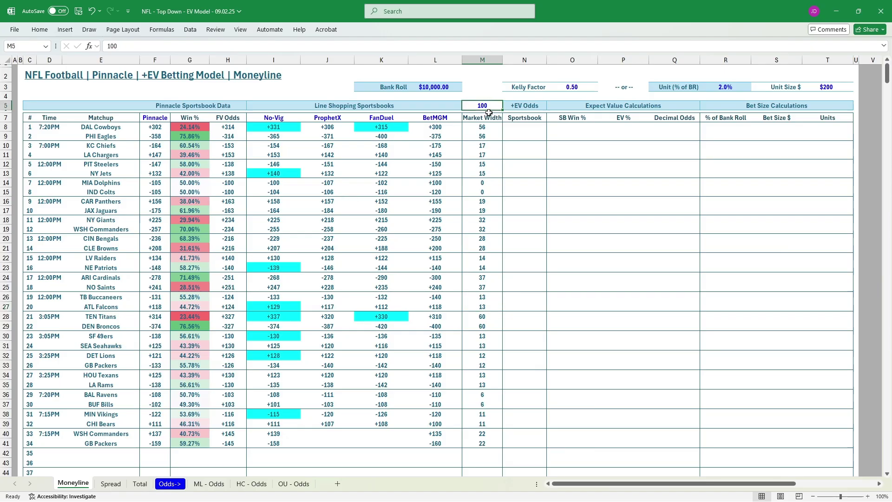
left_click(296, 176)
scroll(326, 222, "down", 2)
scroll(327, 222, "up", 2)
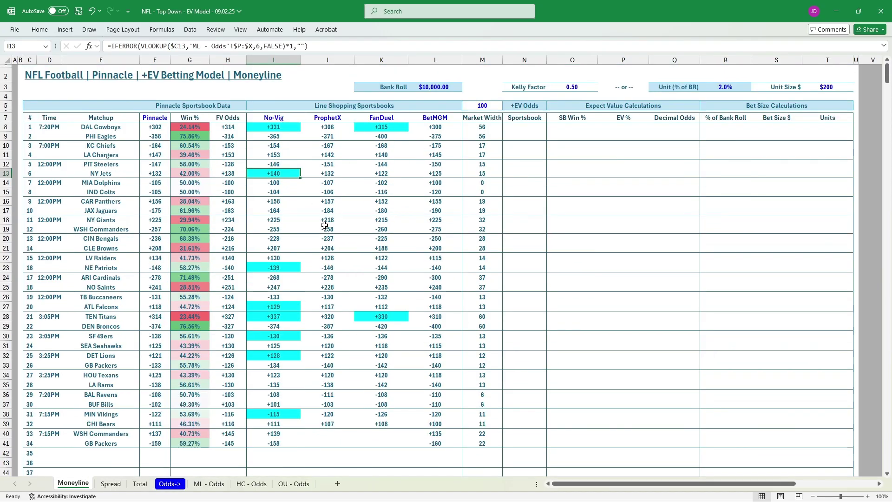
Try a cutoff of 200 in M5, then restore it to 100.
left_click(493, 108)
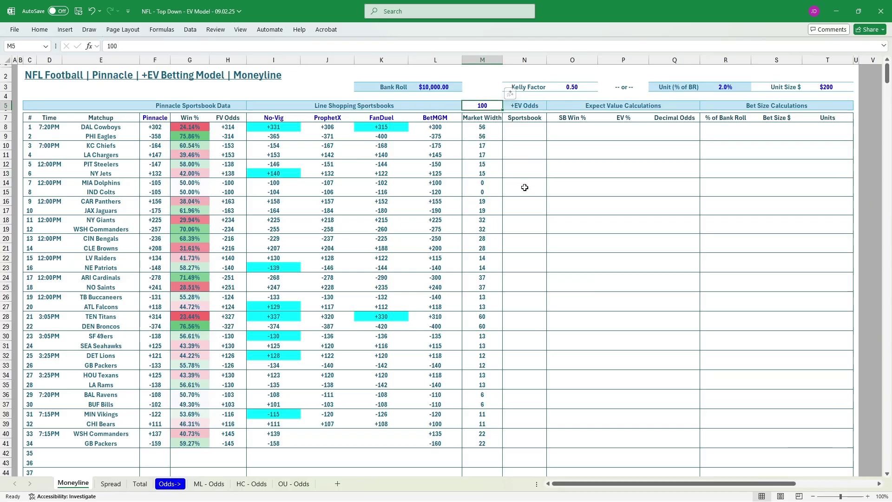
type("200")
key("Return")
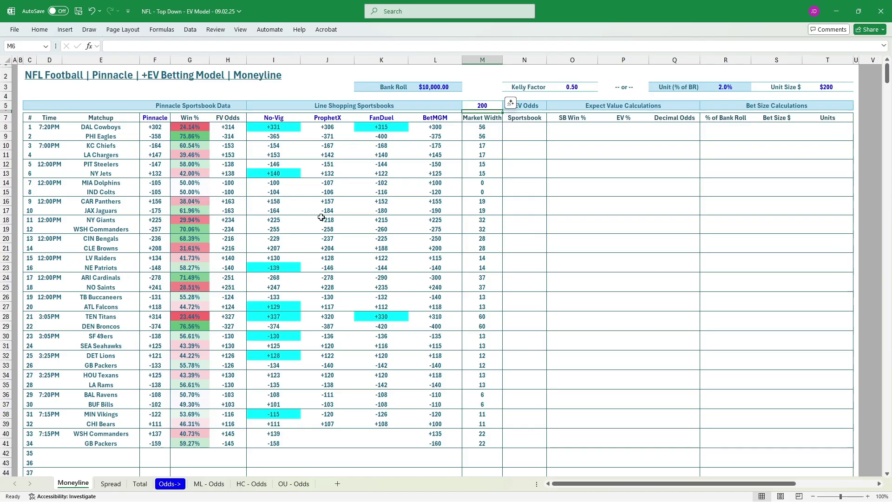
key("Up")
type("100")
key("Return")
left_click(291, 129)
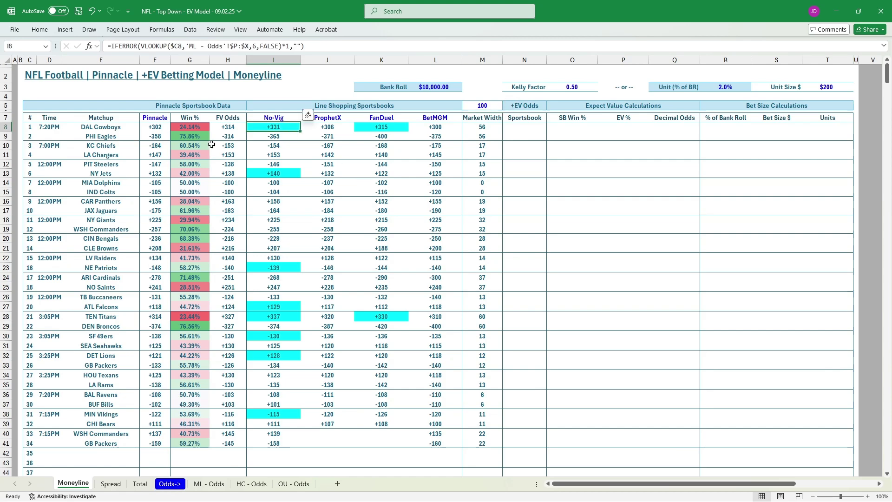
left_click(156, 126)
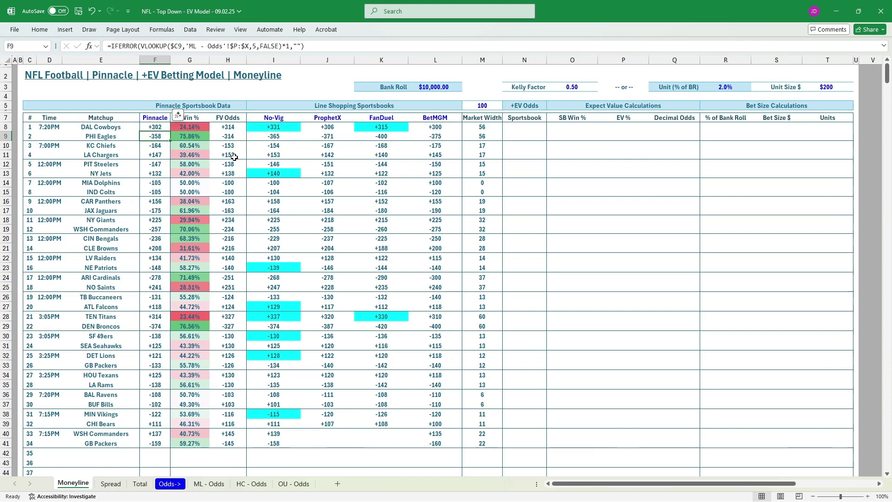
left_click(115, 127)
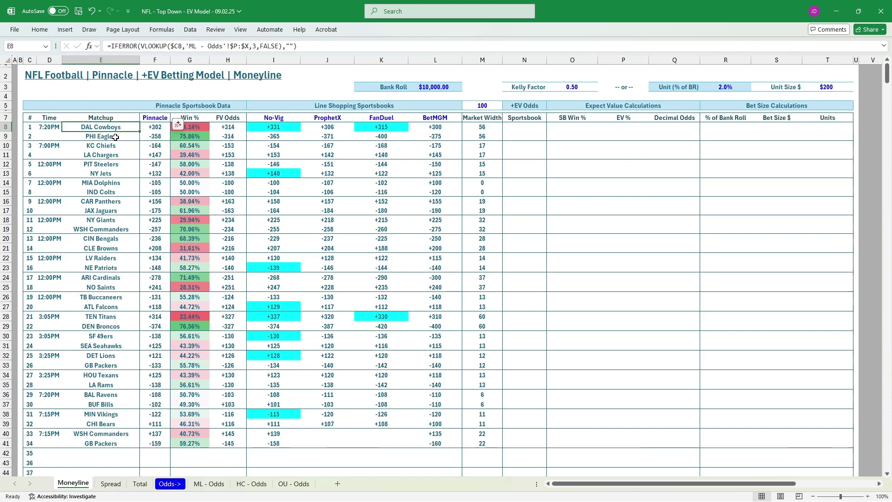
left_click(238, 127)
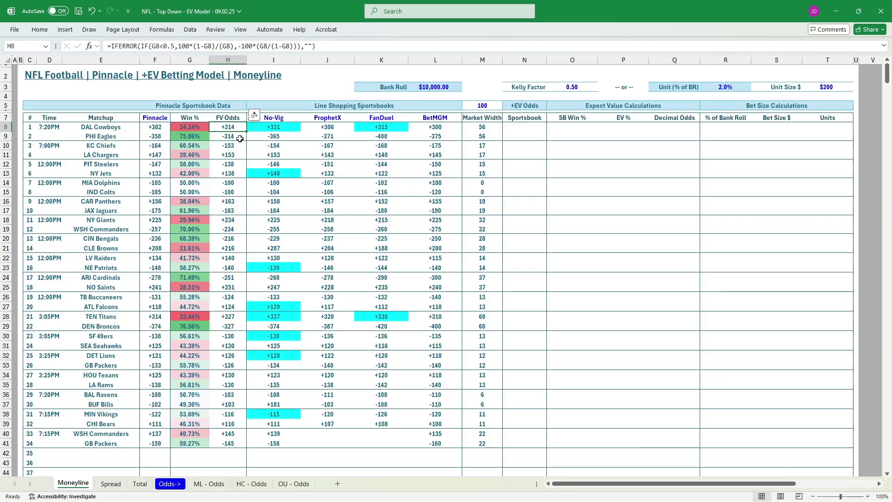
left_click(239, 137)
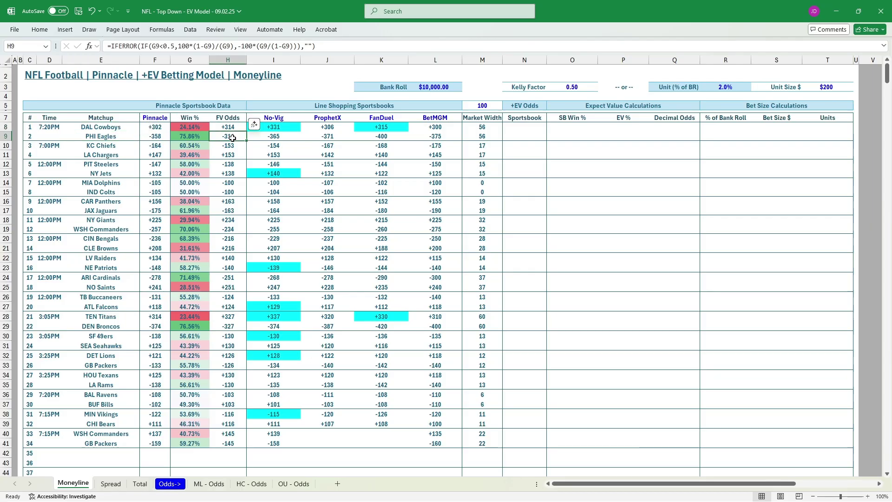
left_click(279, 126)
left_click(378, 124)
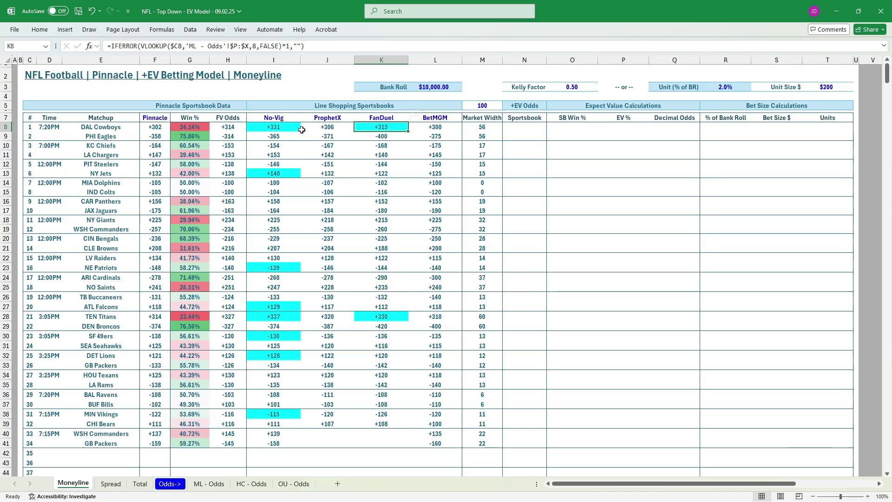
left_click(232, 127)
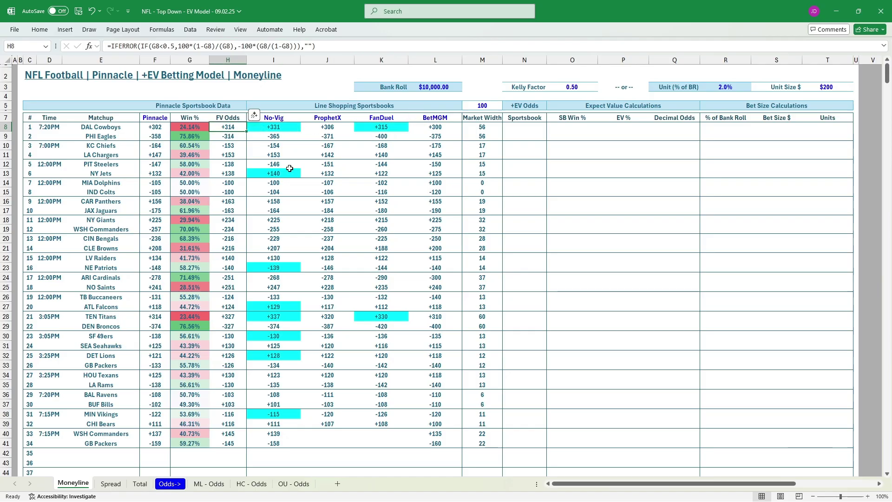
left_click(532, 127)
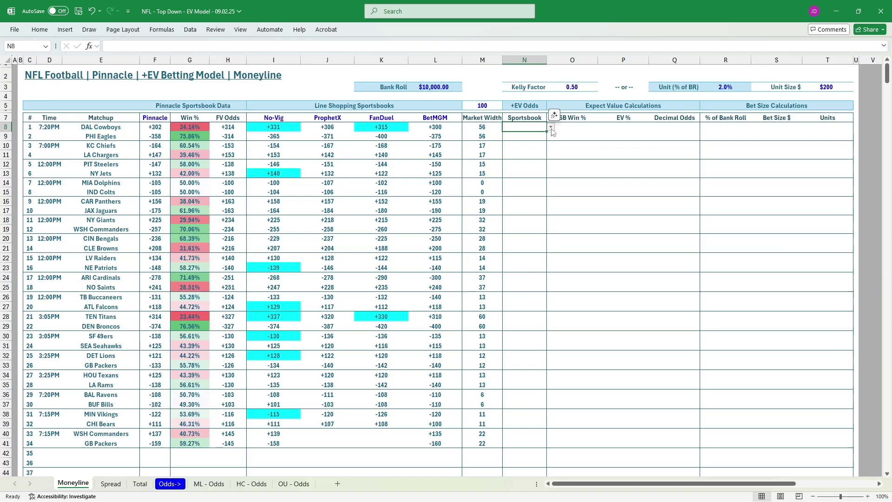
Assign No-Vig to the Cowboys line in N8 and check its +4.05% EV, bet size and SB Win %.
left_click(551, 127)
left_click(524, 136)
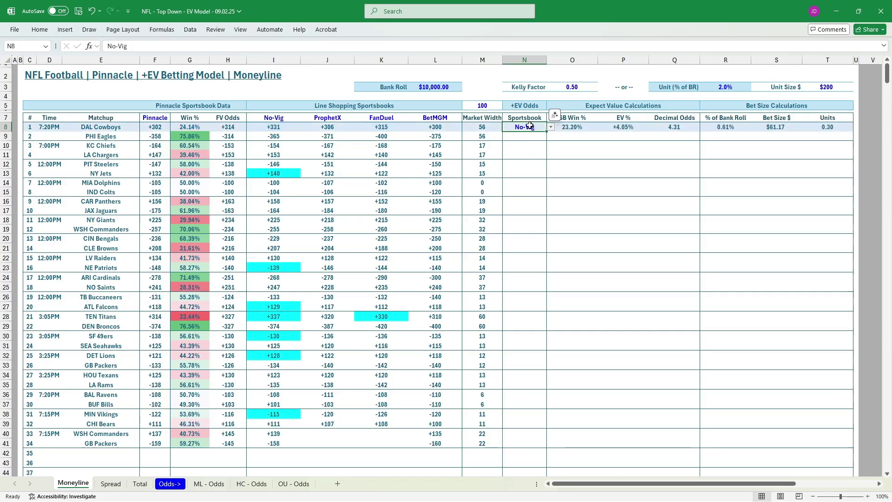
left_click(614, 128)
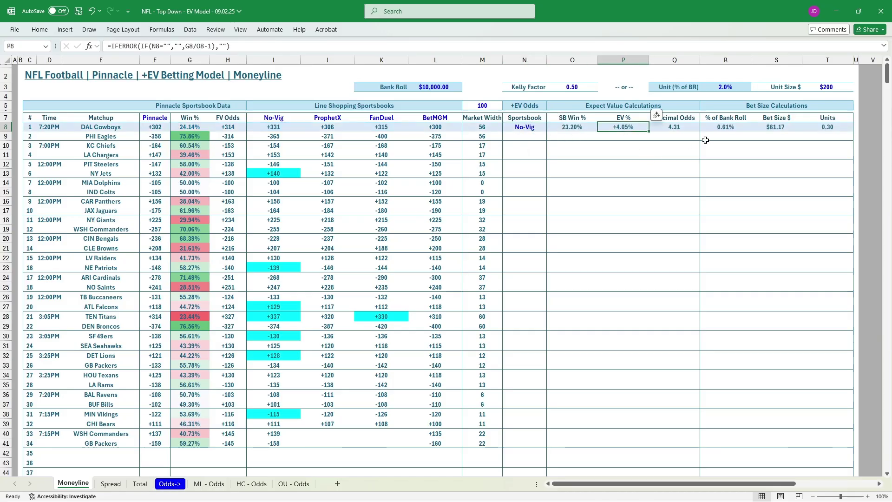
left_click(780, 128)
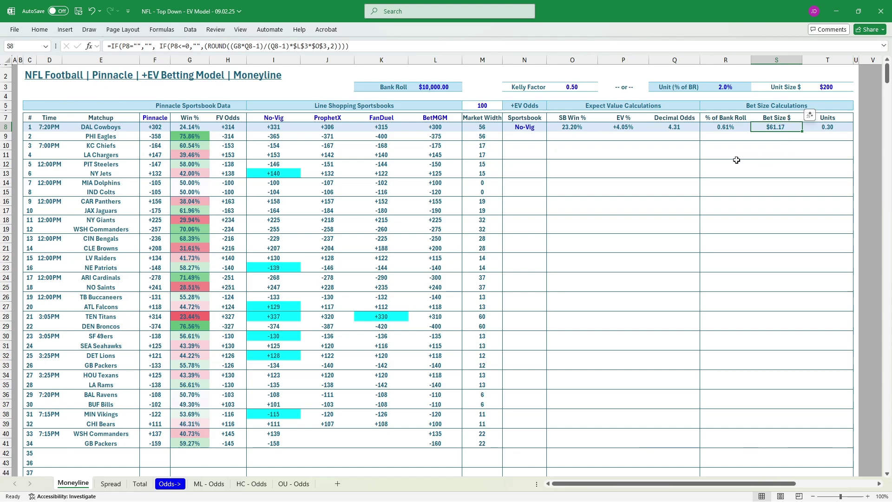
left_click(588, 129)
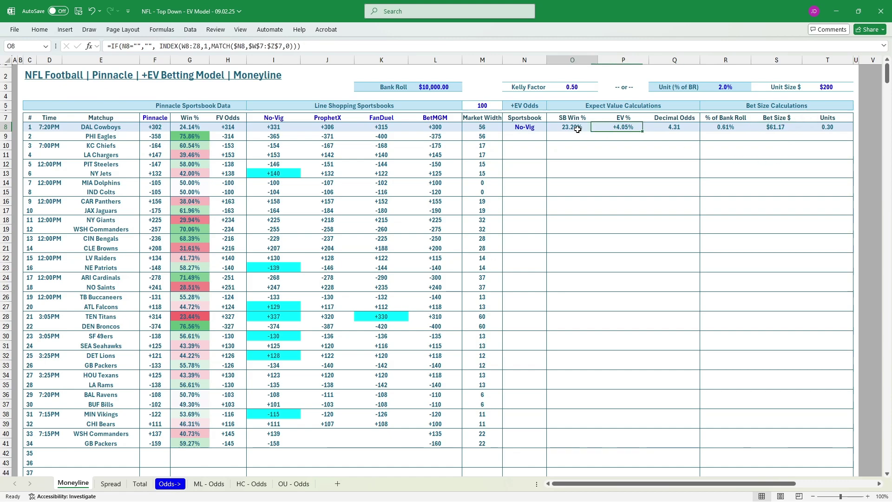
Lower the bank roll in L3 to $5,000 and confirm the $30.58 bet size.
left_click(432, 84)
type("5000")
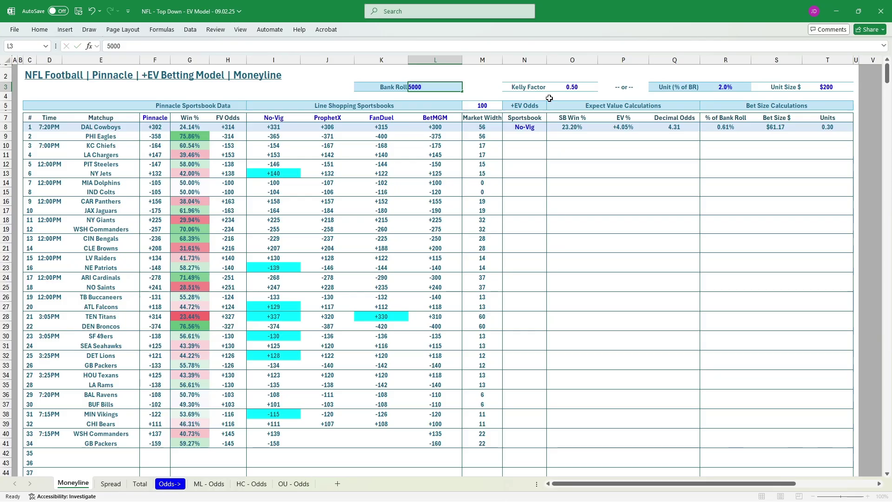
key("Return")
left_click(774, 127)
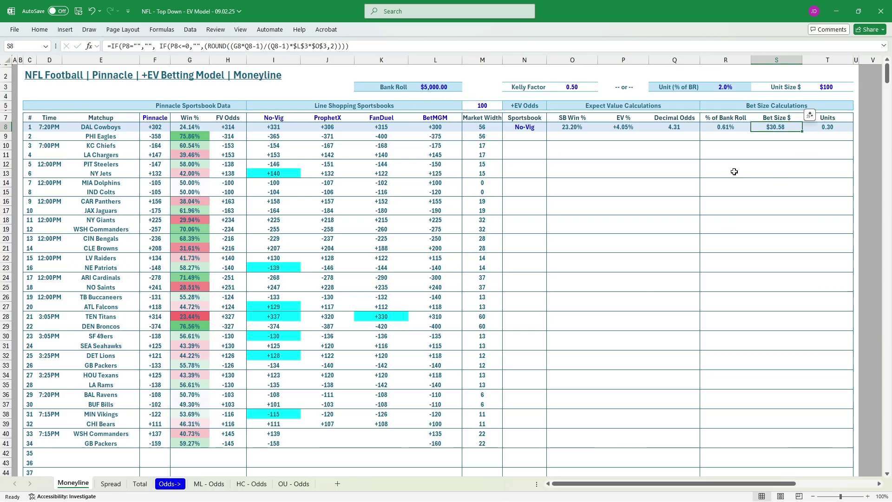
left_click(633, 123)
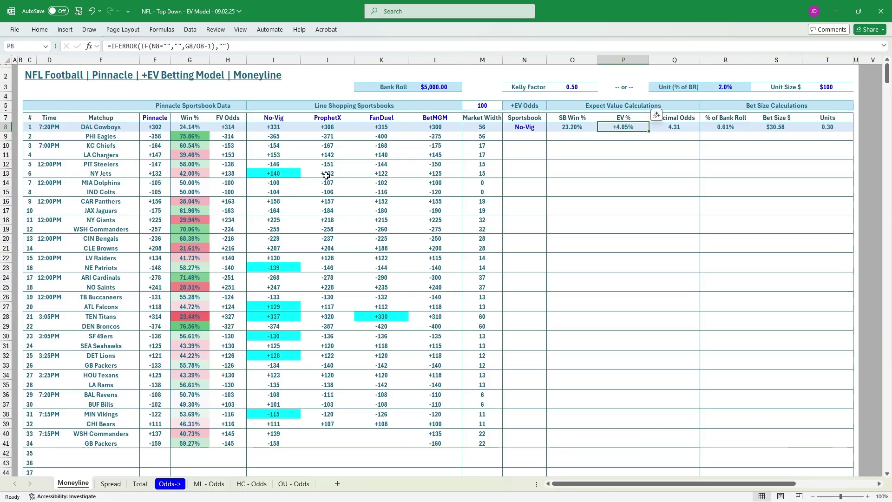
Compare the Jets fair-value and No-Vig odds, then set the Jets, Patriots and Falcons sportsbooks to No-Vig.
left_click(232, 172)
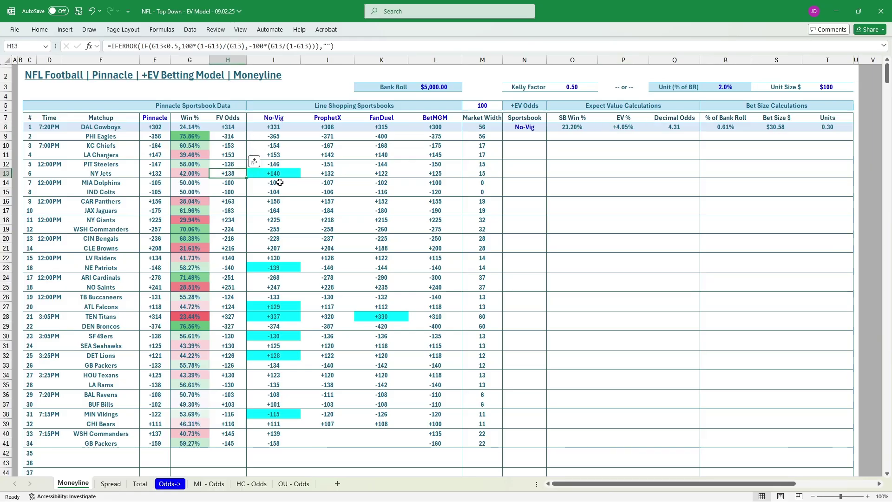
left_click(287, 175)
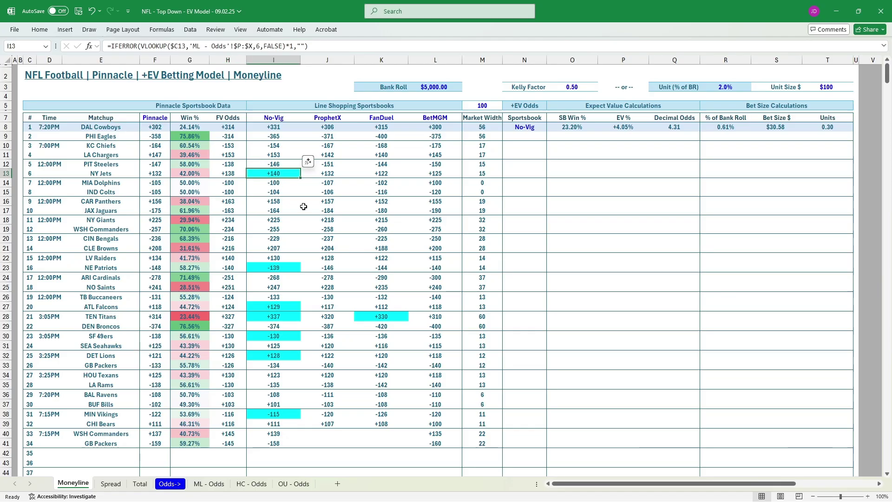
left_click(242, 175)
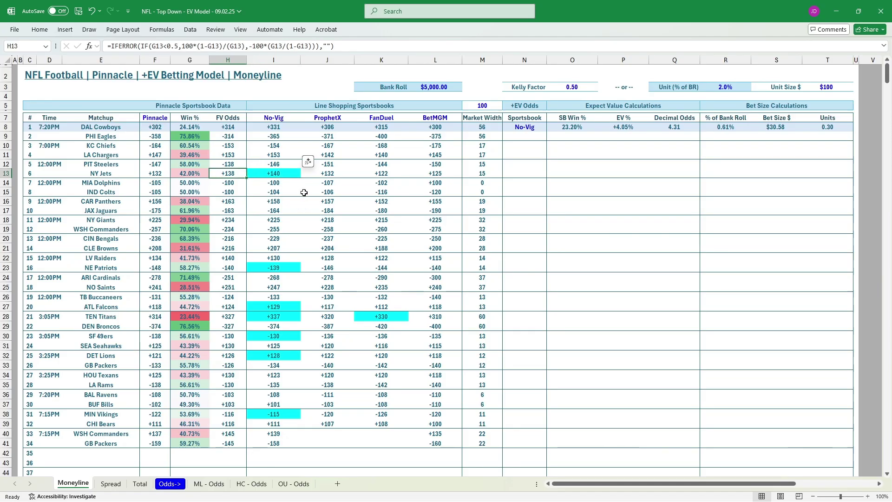
left_click(528, 172)
left_click(550, 173)
left_click(529, 182)
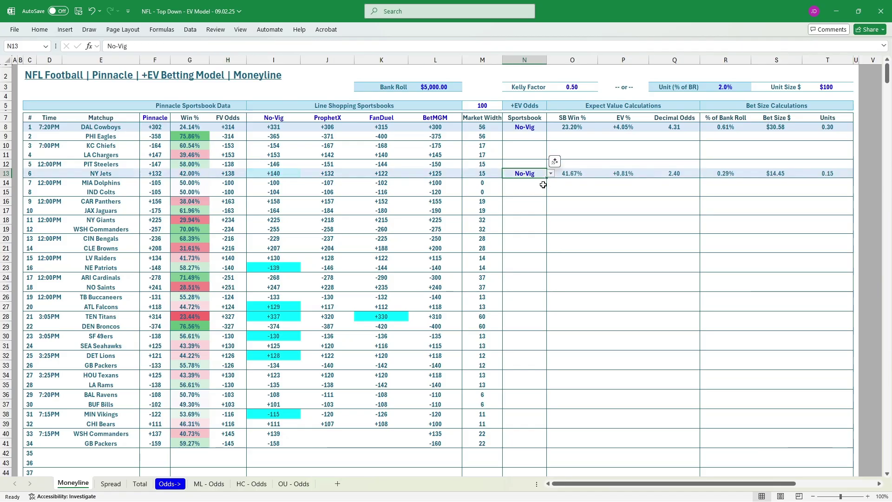
left_click(513, 270)
left_click(550, 268)
left_click(529, 274)
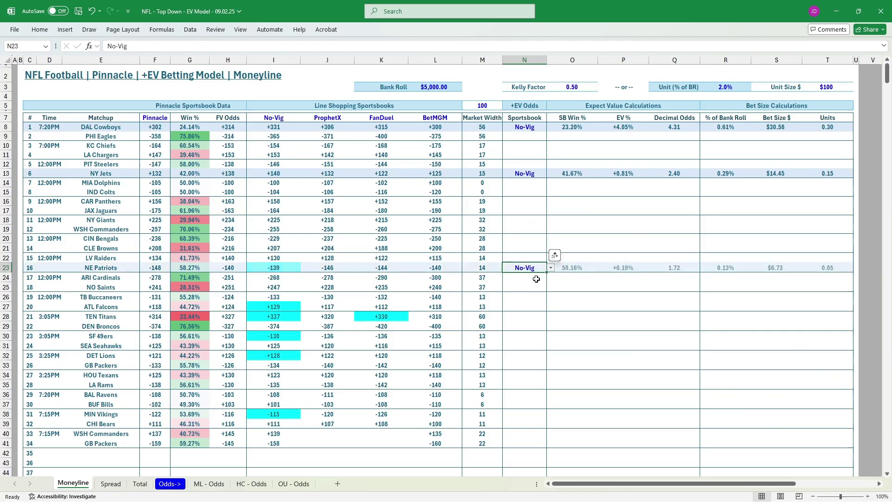
left_click(526, 305)
left_click(551, 307)
left_click(534, 316)
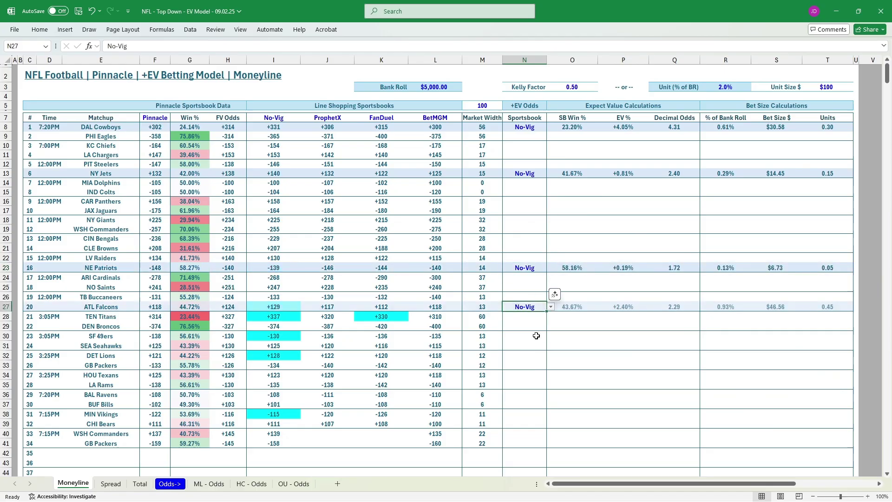
Set the Titans, 49ers, DET Lions and MIN Vikings sportsbooks to No-Vig.
left_click(524, 316)
left_click(550, 316)
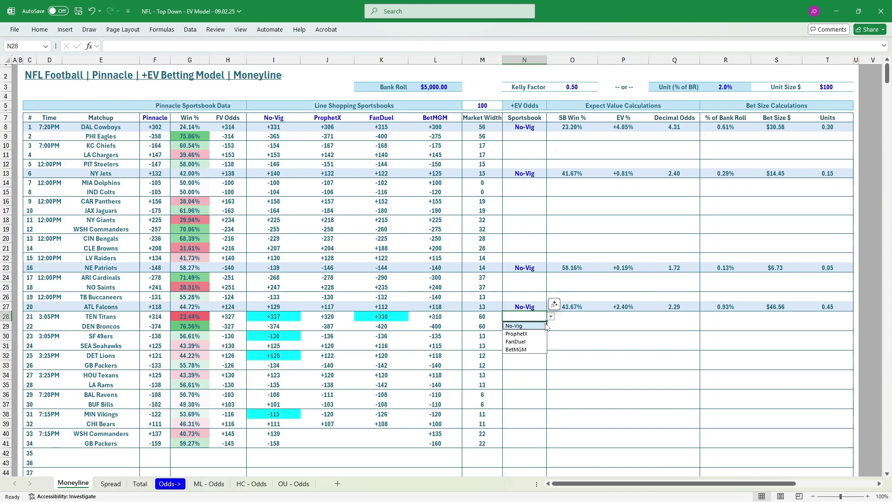
left_click(527, 326)
left_click(534, 335)
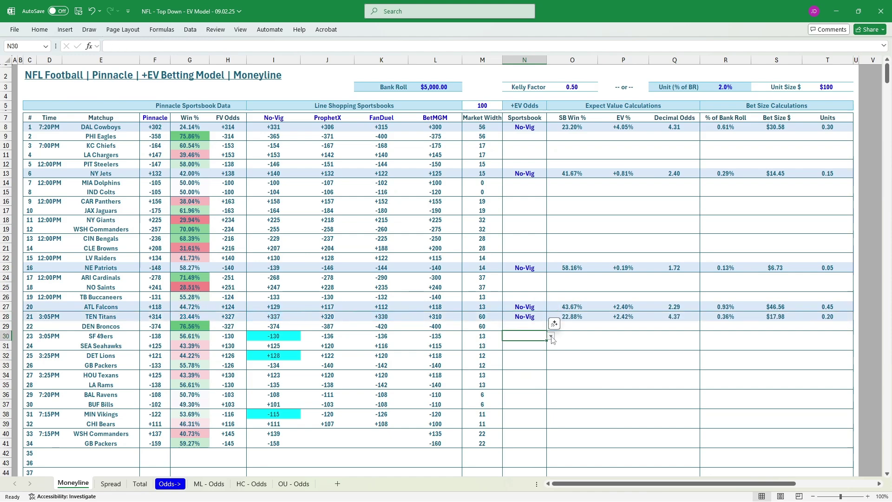
left_click(551, 338)
left_click(532, 345)
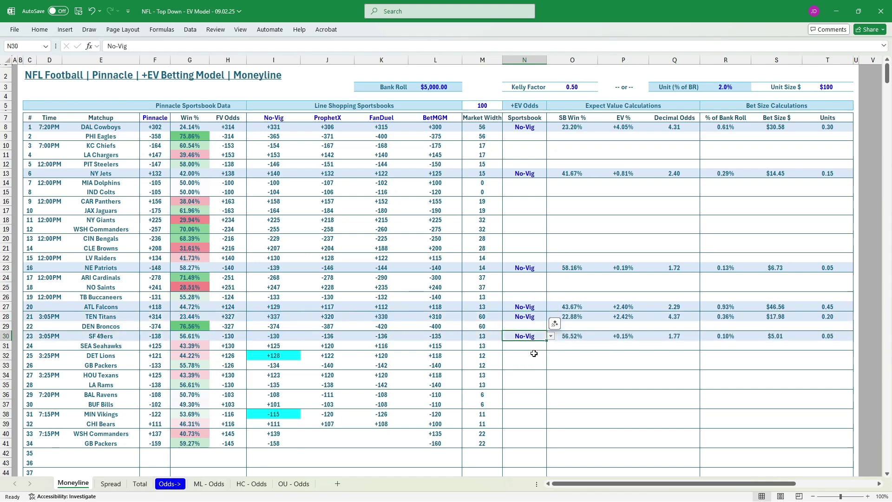
left_click(534, 354)
left_click(551, 356)
left_click(532, 366)
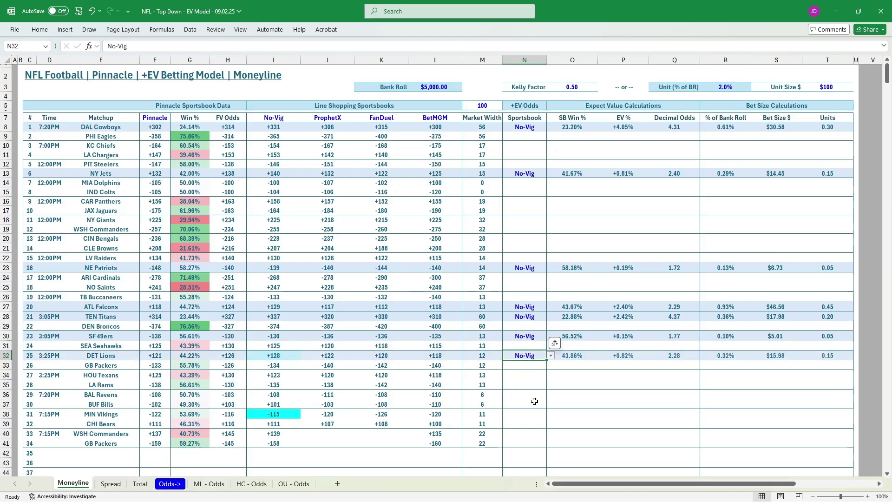
left_click(533, 413)
left_click(551, 414)
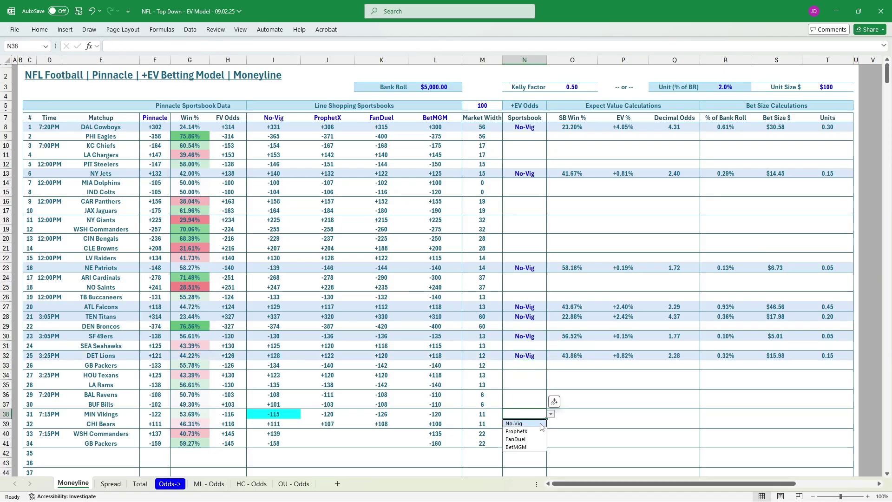
left_click(533, 424)
Select the sportsbook column N8:N38, review the SB Win % formula in O12, and go to the Spread sheet.
left_click(534, 125)
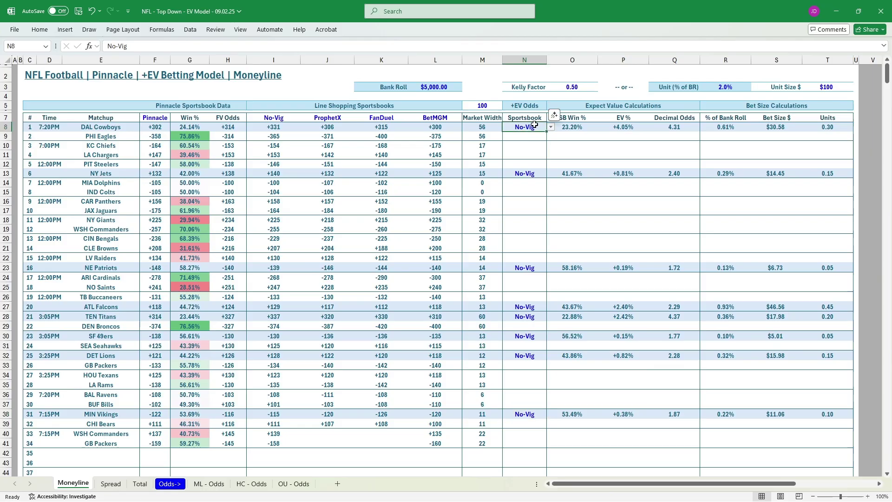
key("shift+Down")
key("shift+Down")
key("shift+Down")
key("shift+Down")
key("shift+Down")
key("shift+Down")
key("shift+Down")
key("shift+Down")
key("shift+Down")
key("shift+Down")
key("shift+Down")
key("shift+Down")
key("shift+Down")
key("shift+Down")
key("shift+Down")
key("shift+Down")
key("shift+Down")
key("shift+Down")
key("shift+Down")
key("shift+Down")
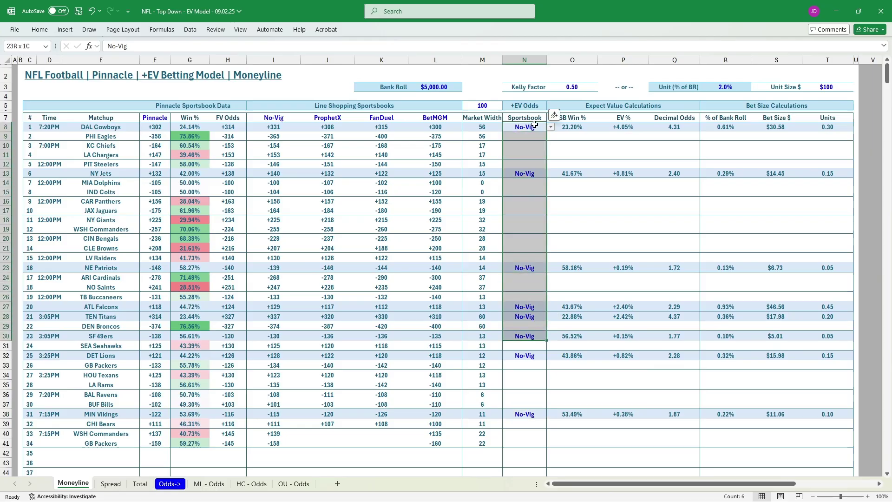
left_click(563, 164)
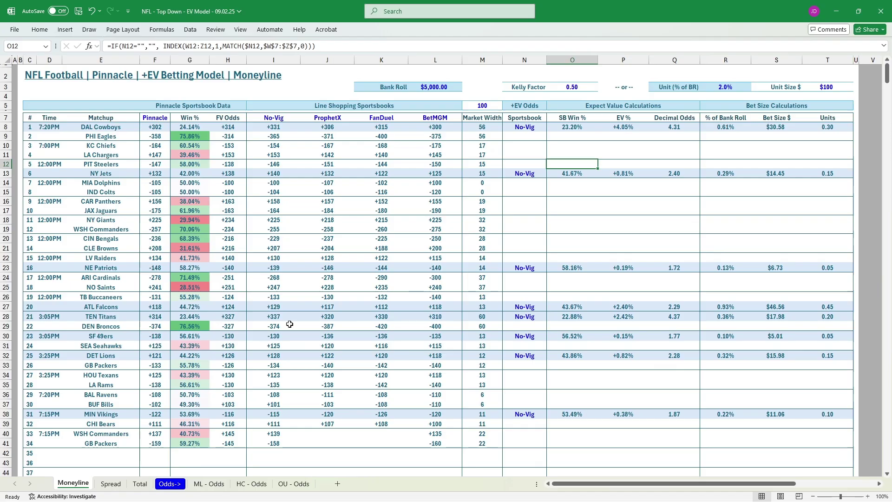
left_click(111, 484)
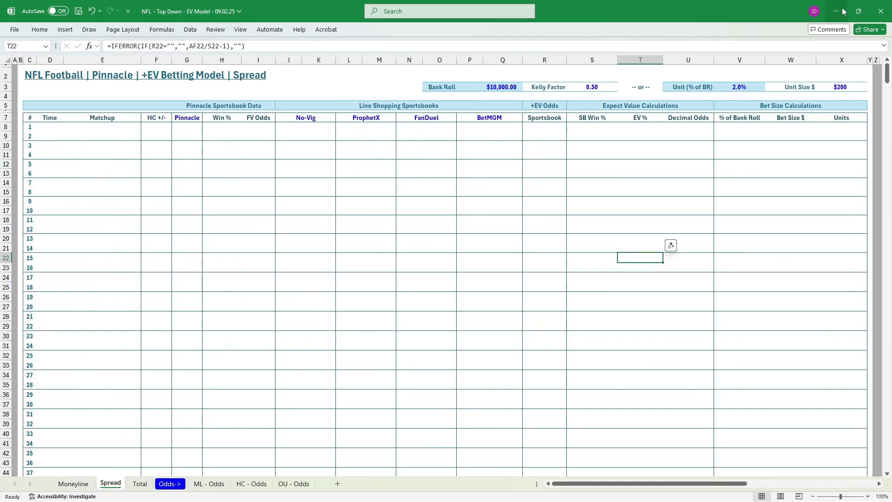
In GamedayMath, drop the NE Patriots BetMGM line from the tracker and add the DAL Cowboys +333 Novig line.
key("alt+Tab")
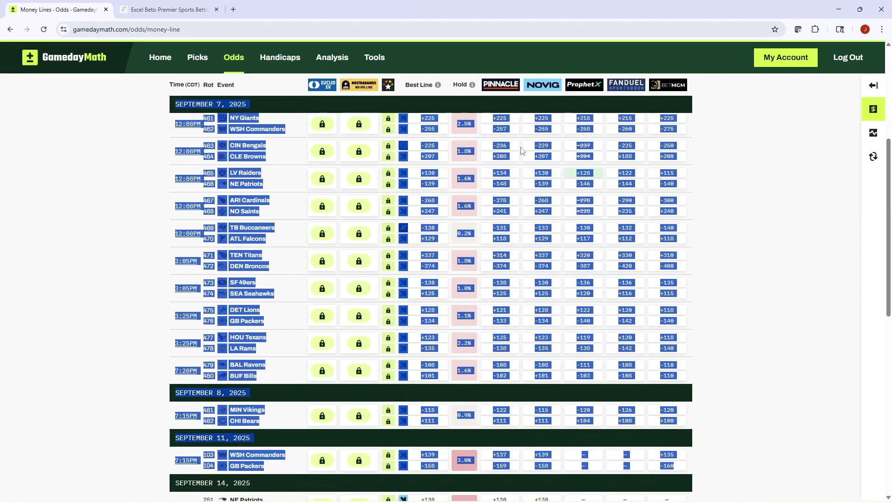
left_click(667, 183)
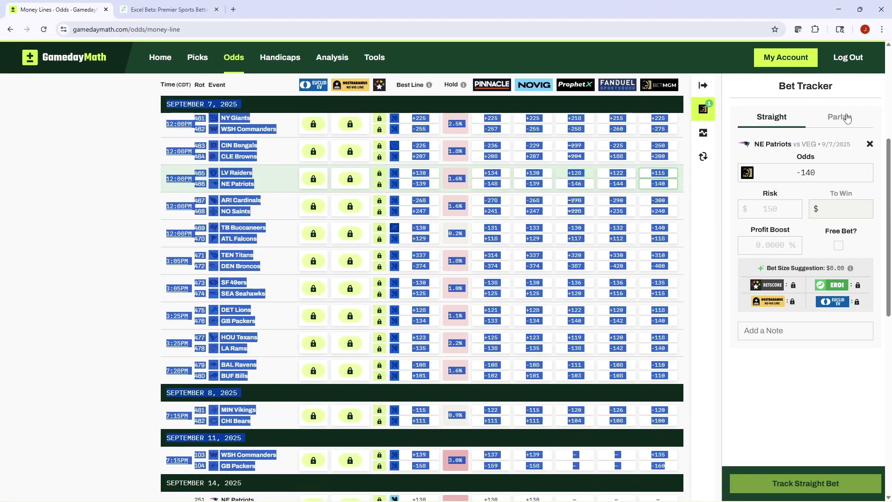
left_click(869, 143)
left_click(702, 85)
left_click(162, 200)
scroll(162, 200, "up", 5)
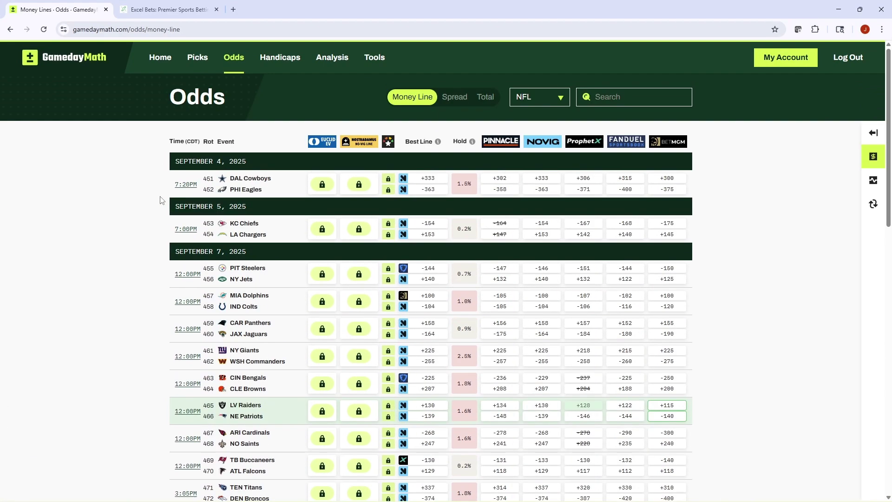
left_click(538, 179)
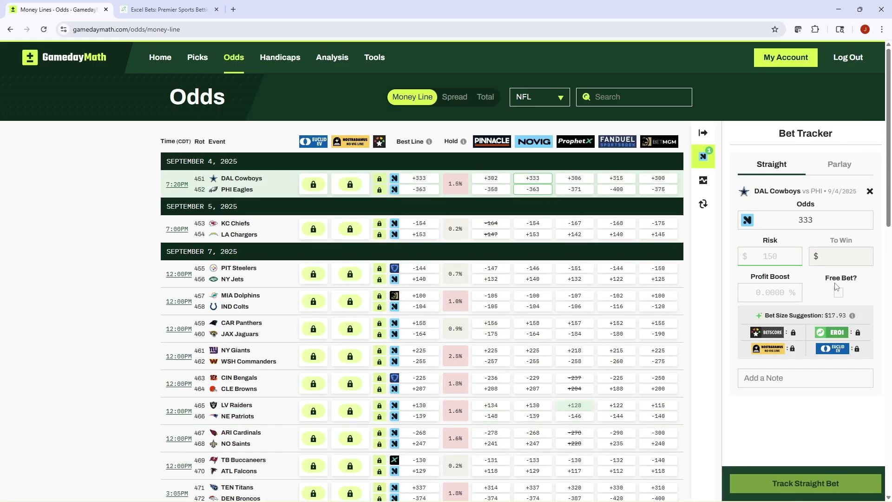
Confirm the Cowboys' $30.58 model bet size, then track a $30 straight bet and hide the sidebar.
key("alt+Tab")
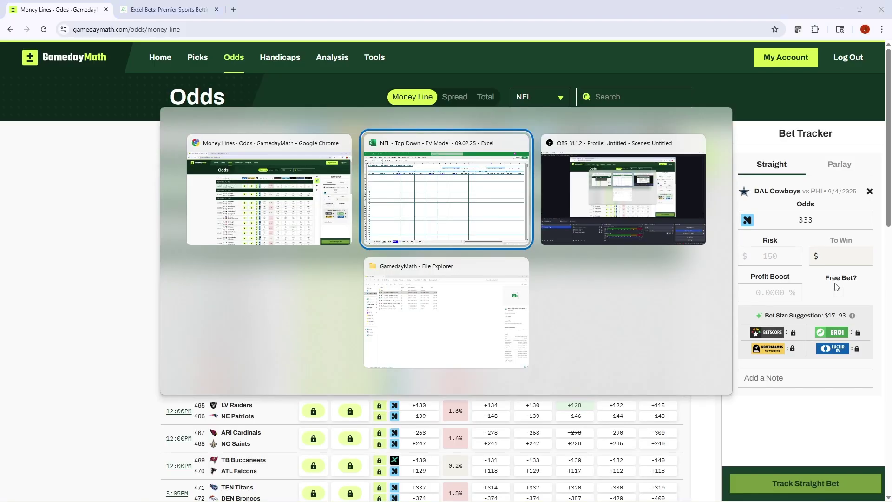
left_click(85, 483)
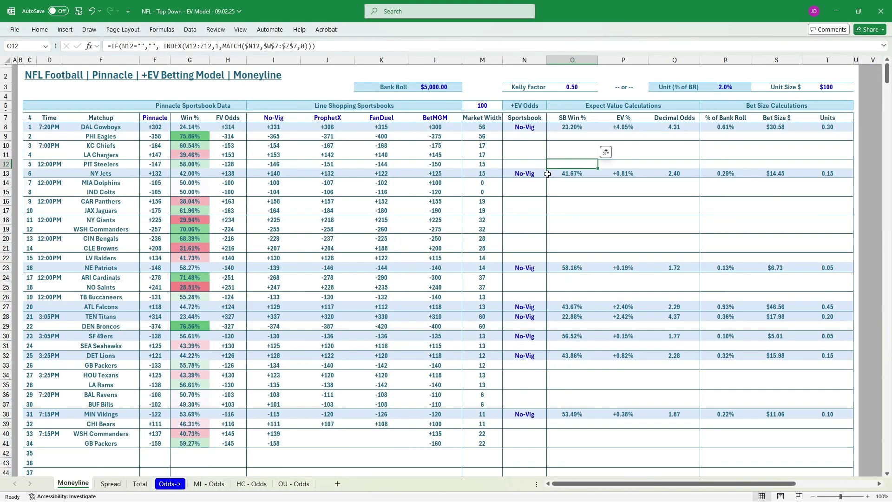
left_click(775, 128)
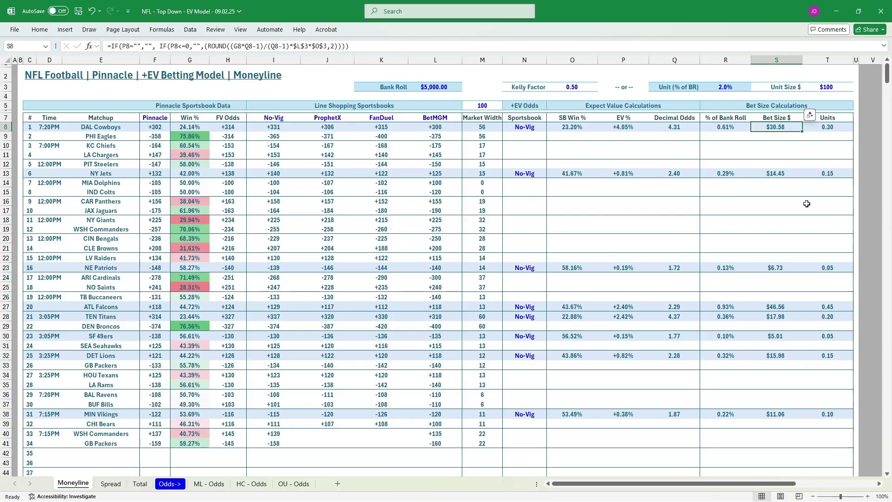
key("alt+Tab")
type("30")
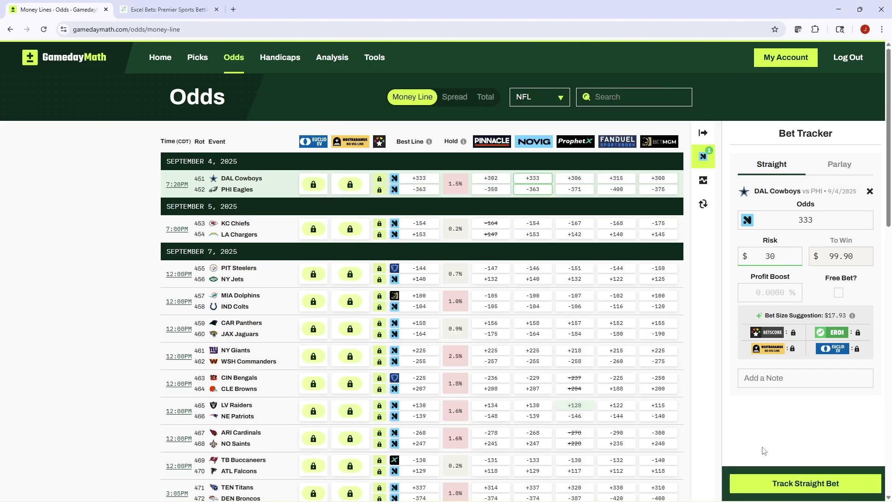
left_click(788, 484)
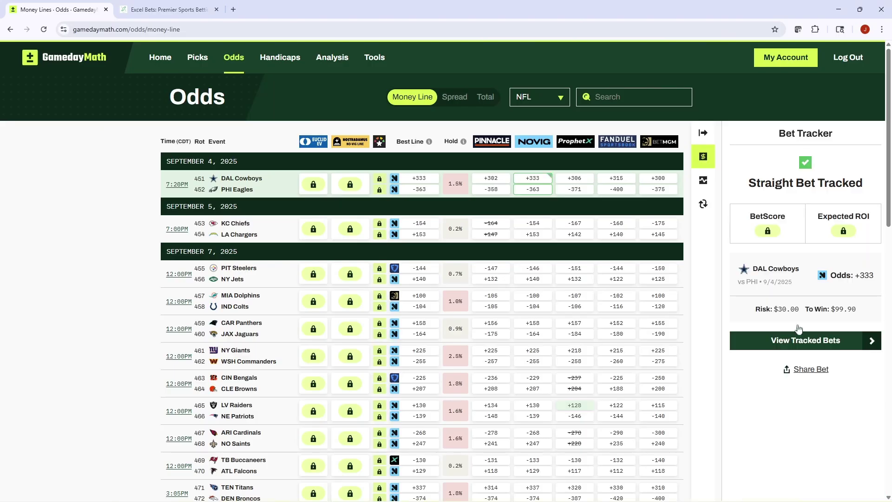
left_click(713, 139)
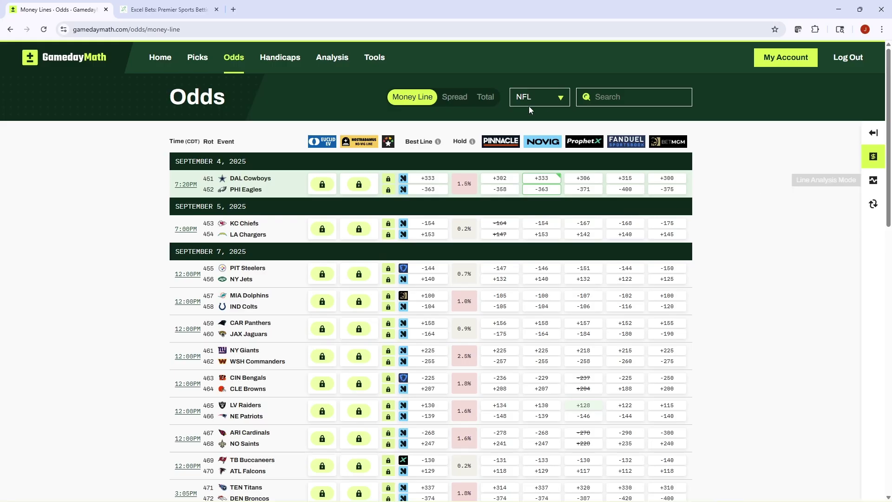
Show NFL spread lines on the Odds page and select all games from September 4 to September 8.
left_click(460, 101)
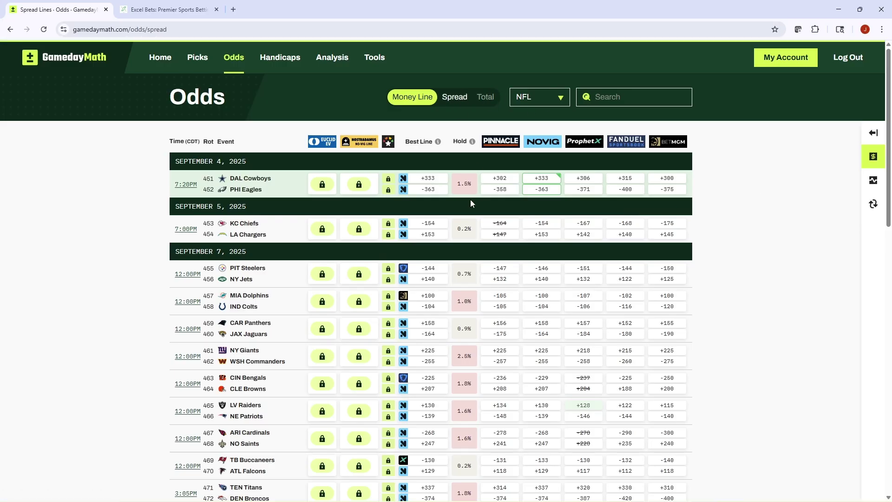
scroll(200, 189, "down", 1)
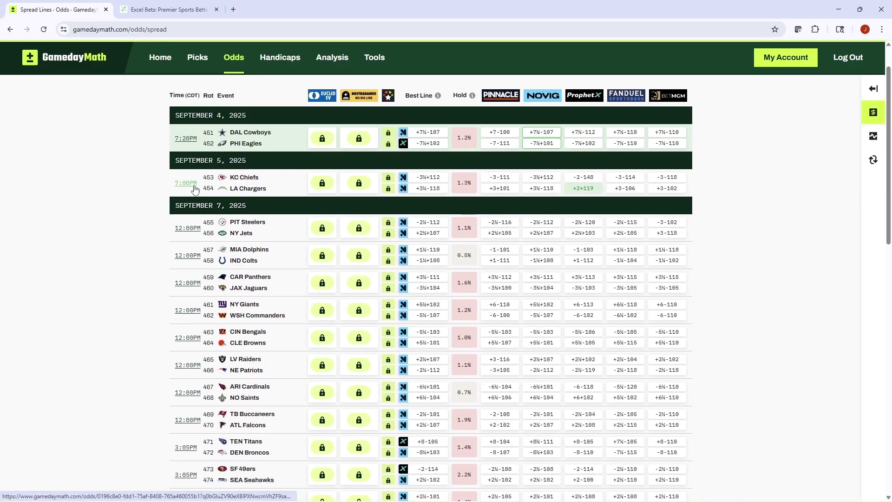
scroll(188, 174, "up", 1)
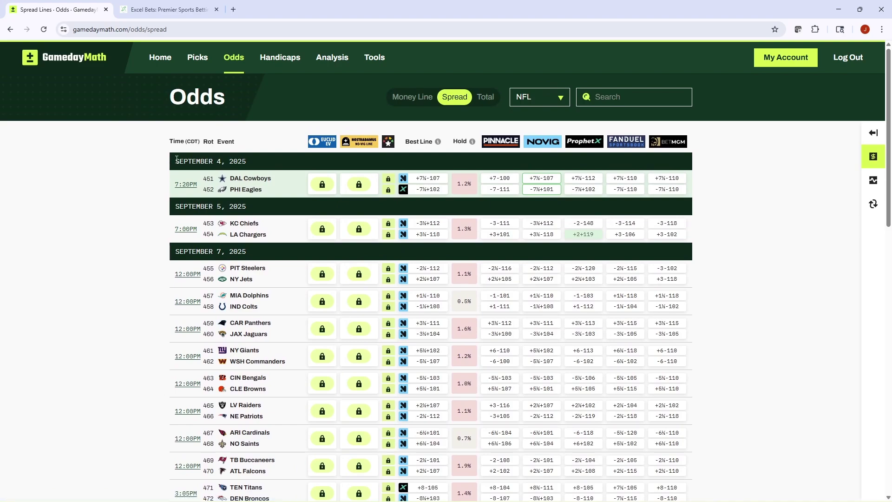
left_click_drag(176, 159, 683, 468)
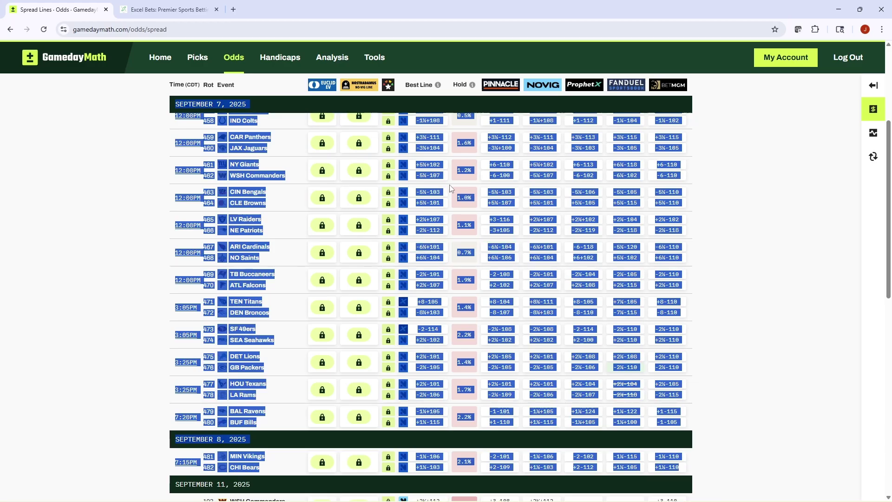
Paste the spread odds into HC - Odds at B1 with Match Destination Formatting, then view the Spread sheet.
key("alt+Tab")
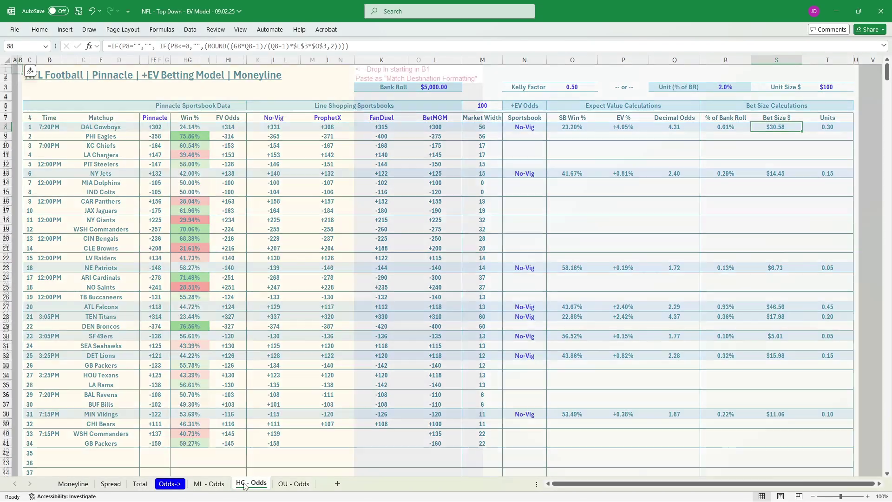
left_click(246, 486)
left_click(54, 69)
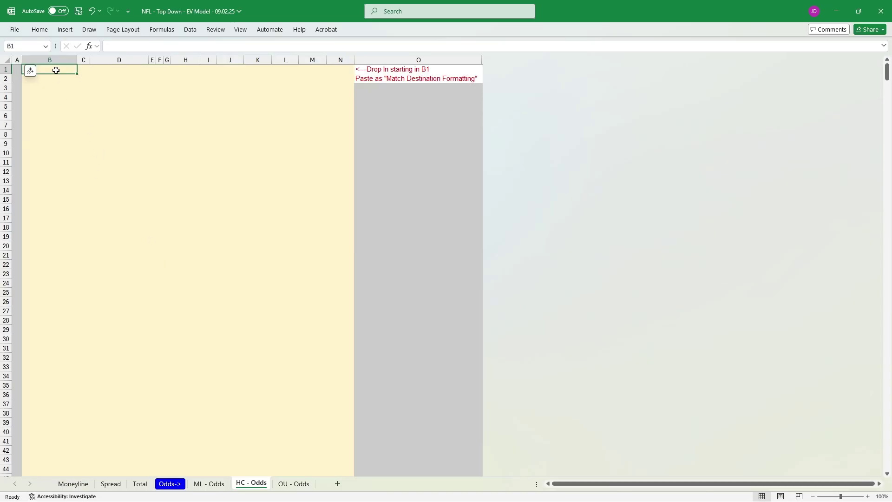
key("ctrl+v")
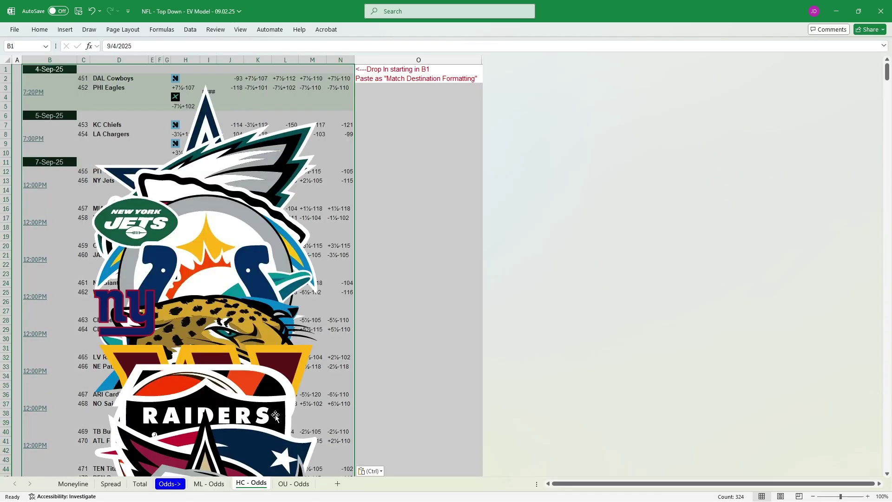
left_click(369, 470)
left_click(377, 444)
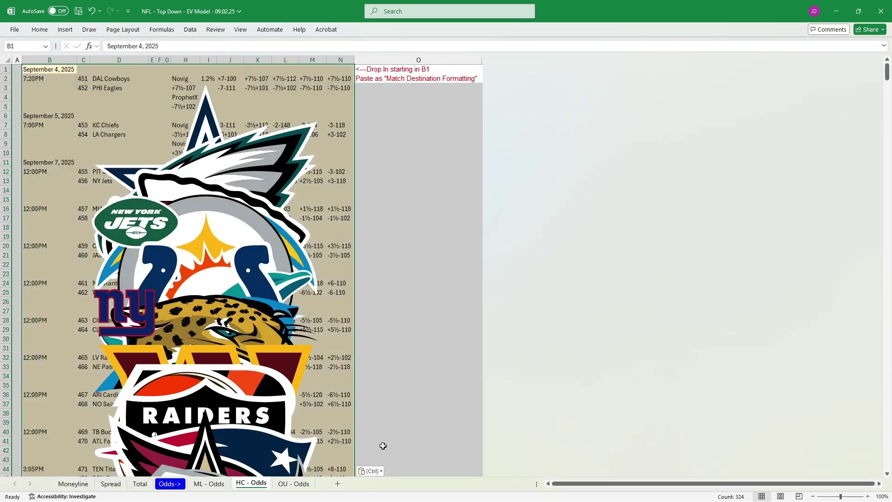
left_click(110, 484)
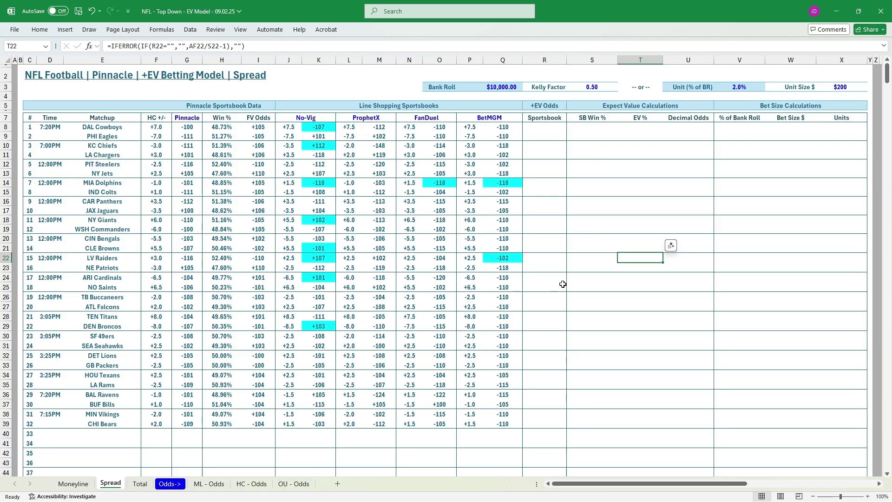
Check the SB Win % formula in S15 and set the DAL Cowboys and KC Chiefs spreads to No-Vig.
left_click(612, 193)
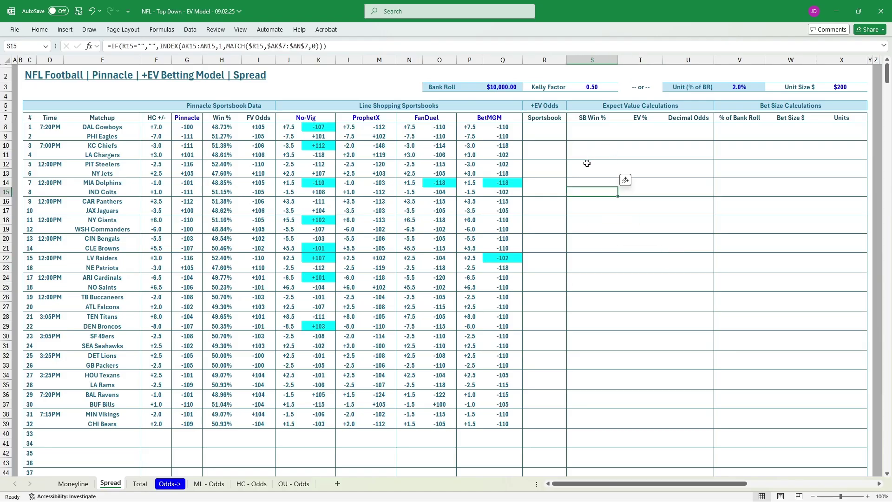
left_click(547, 127)
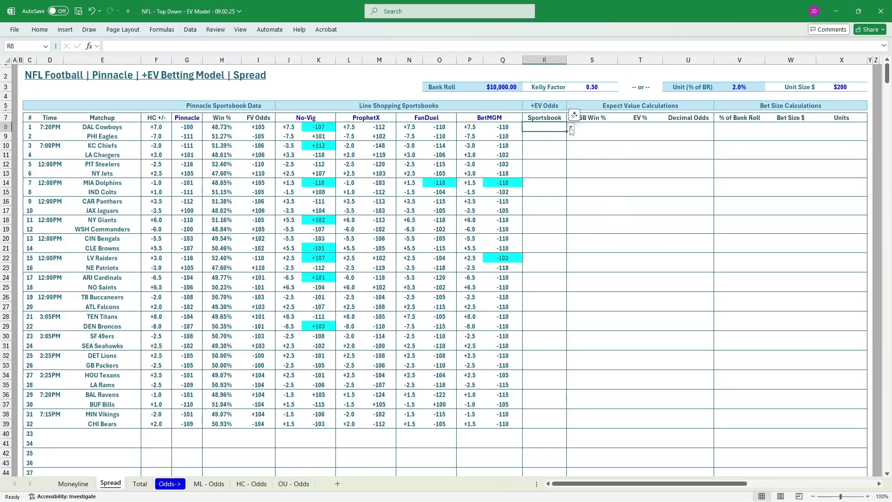
left_click(570, 127)
left_click(535, 136)
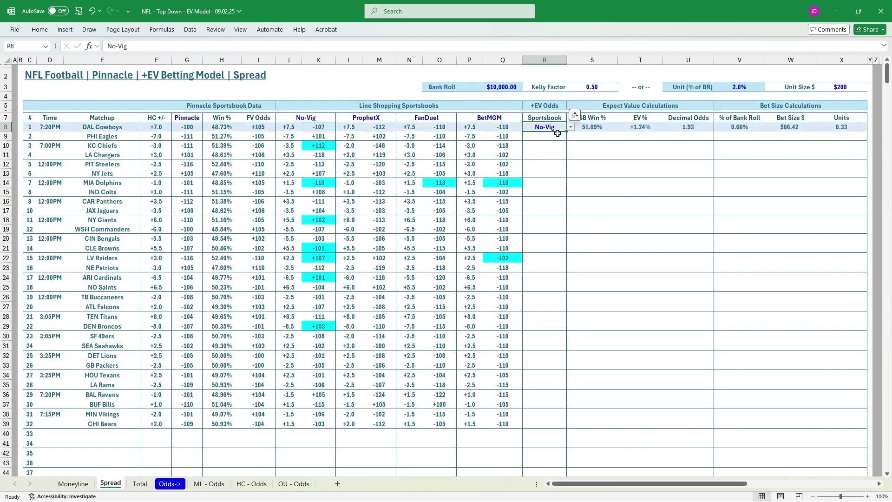
left_click(550, 144)
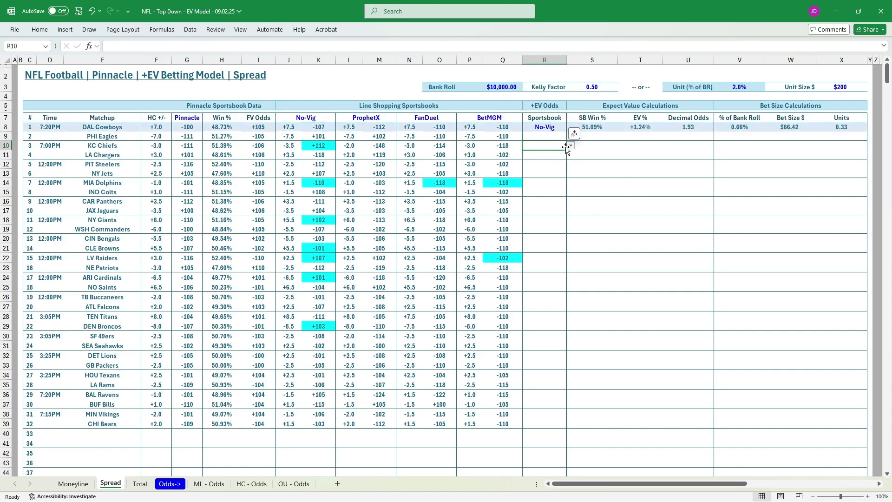
left_click(571, 146)
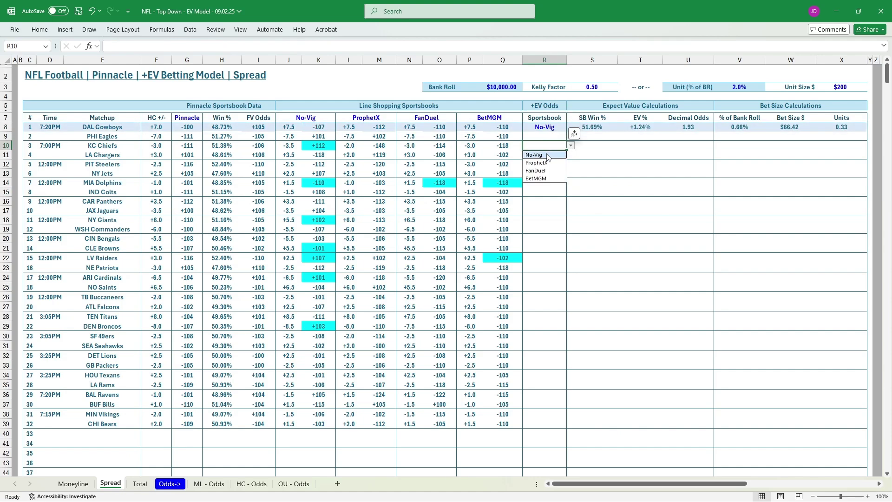
left_click(547, 156)
Inspect the Dolphins odds lookup formulas and assign No-Vig to the MIA Dolphins spread.
left_click(547, 184)
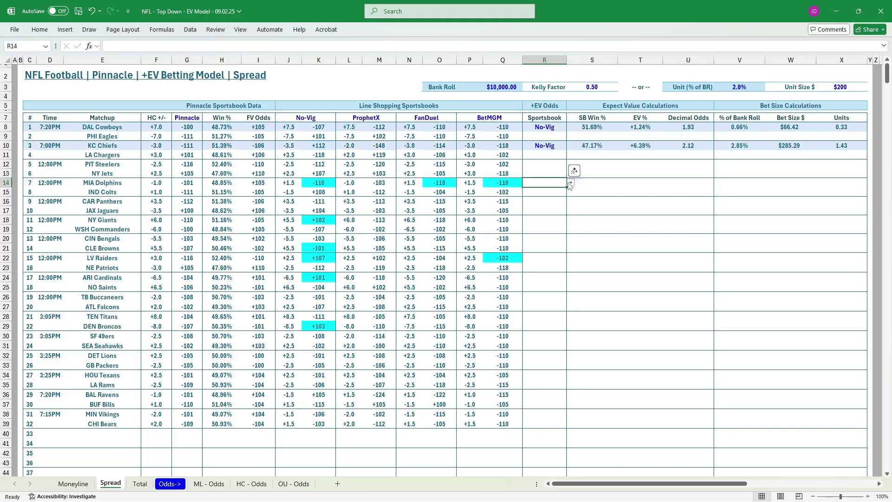
left_click(444, 185)
key("Right")
key("Right")
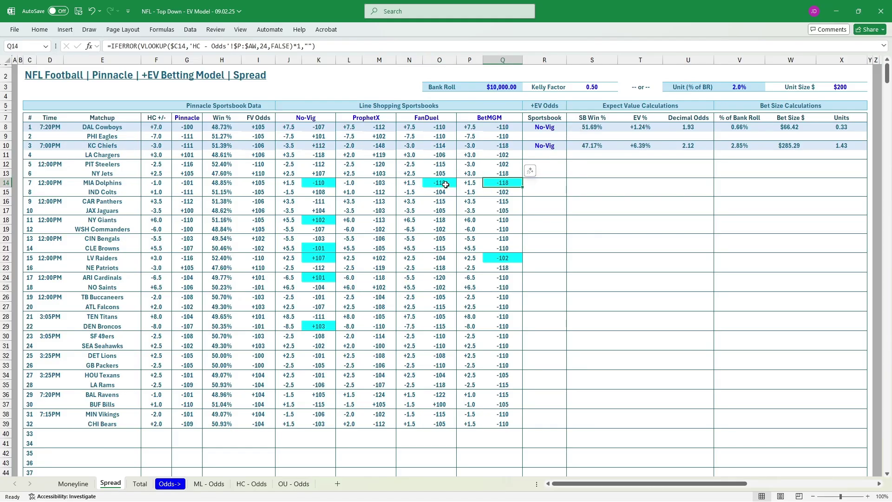
left_click(445, 184)
key("Right")
key("Right")
key("Left")
key("Left")
key("Left")
key("Left")
key("Left")
key("Left")
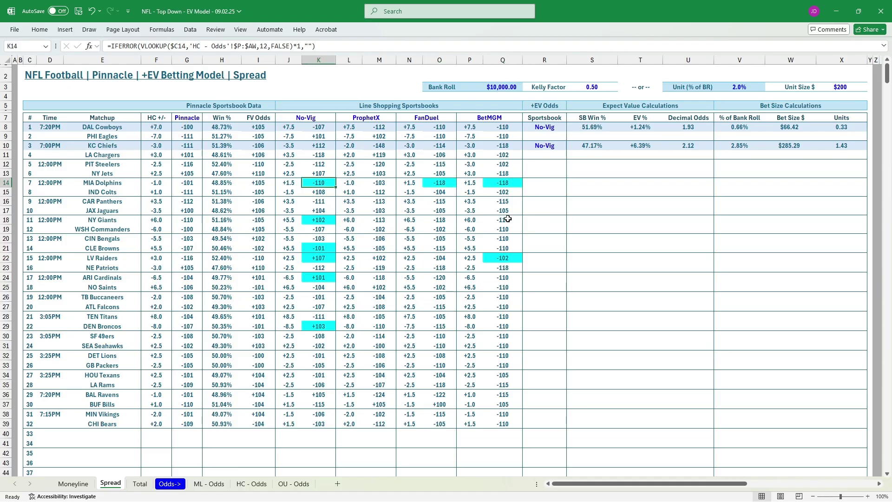
left_click(556, 182)
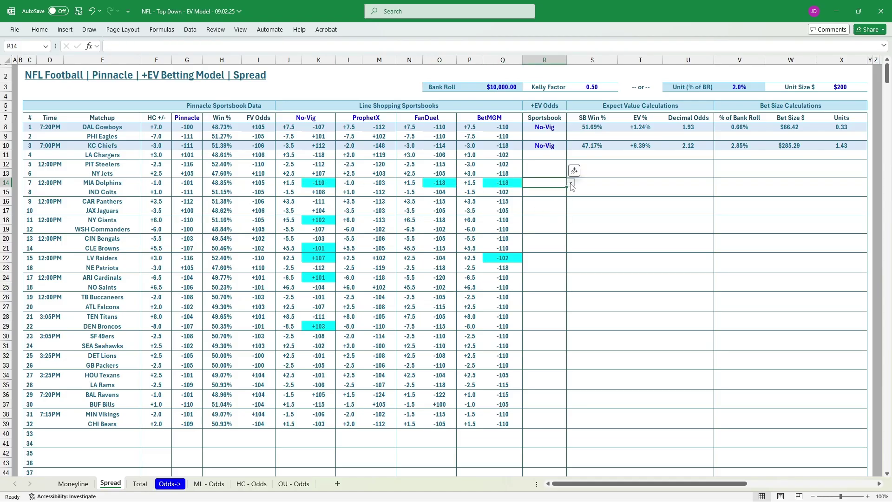
left_click(320, 182)
left_click(547, 184)
left_click(571, 183)
left_click(547, 191)
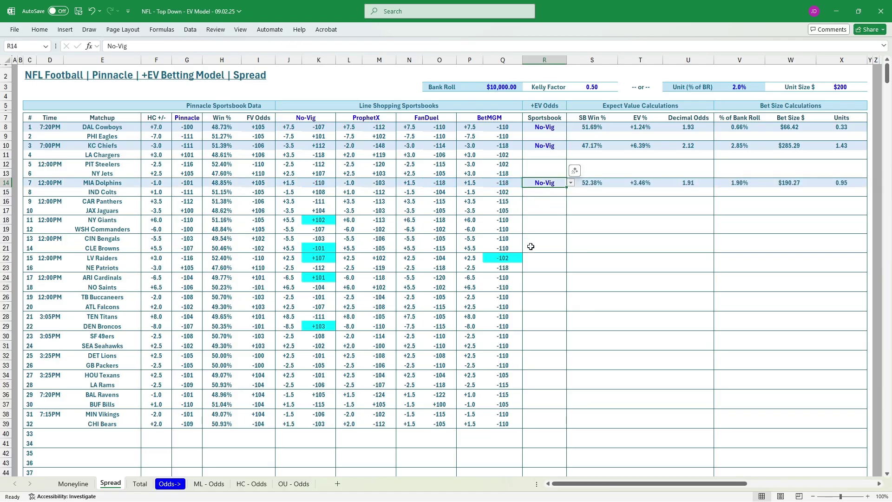
Assign No-Vig to the Giants, Browns and Raiders spread lines.
left_click(550, 259)
left_click(550, 219)
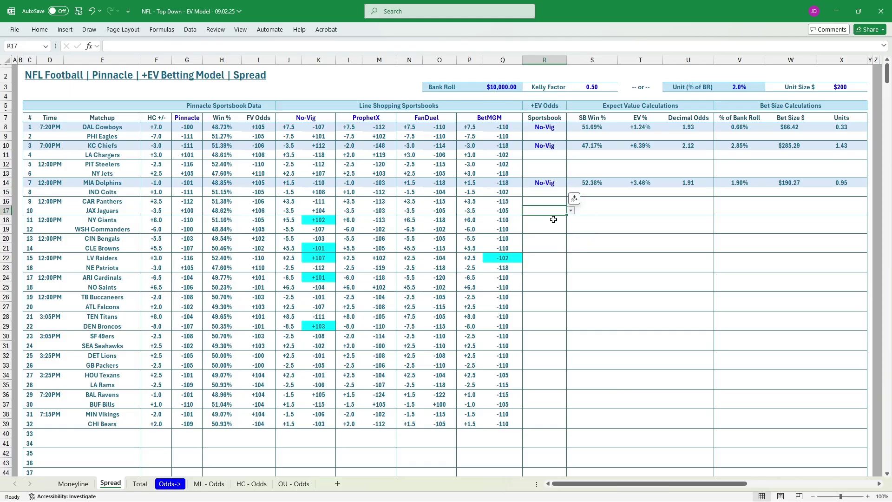
left_click(571, 219)
left_click(558, 229)
left_click(545, 247)
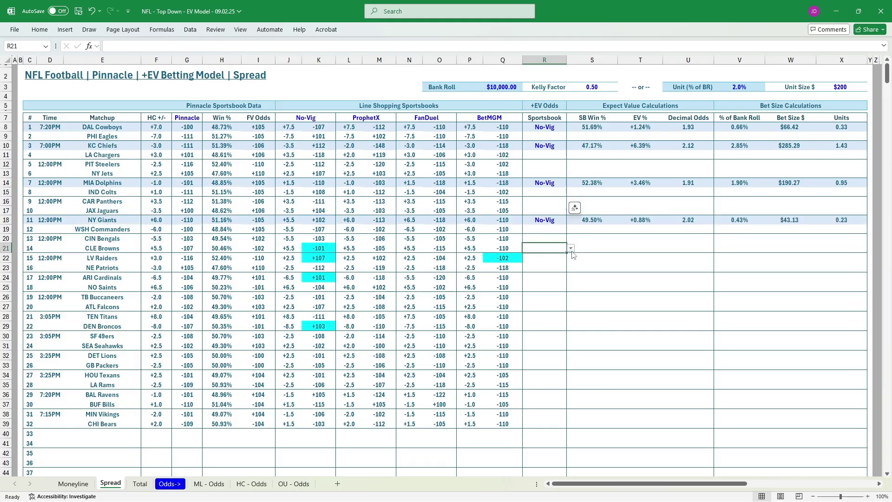
left_click(570, 249)
left_click(544, 258)
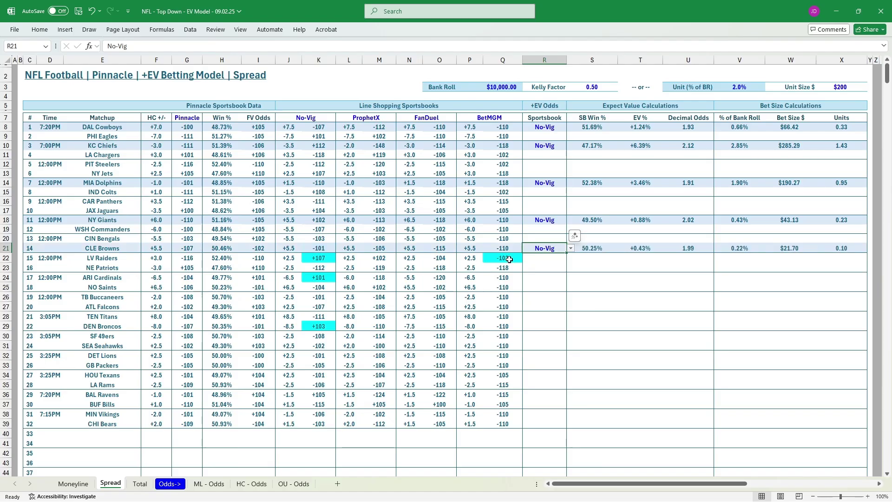
left_click(507, 256)
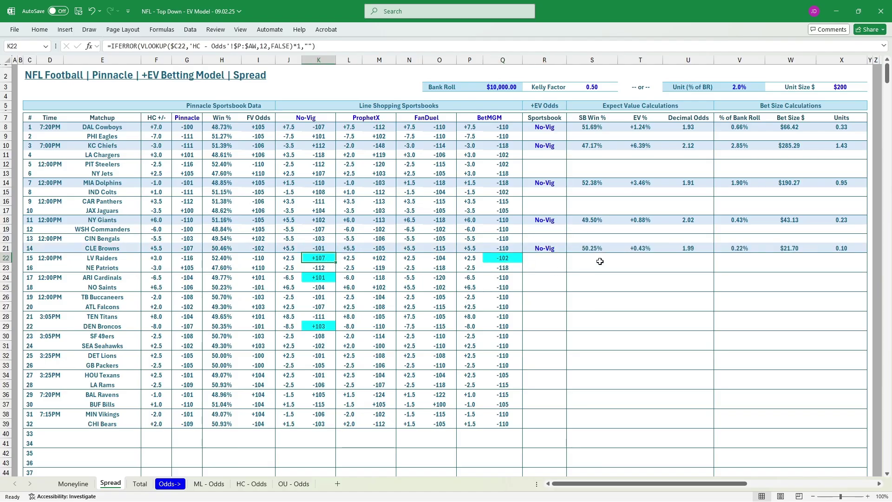
left_click(555, 258)
left_click(570, 259)
left_click(539, 267)
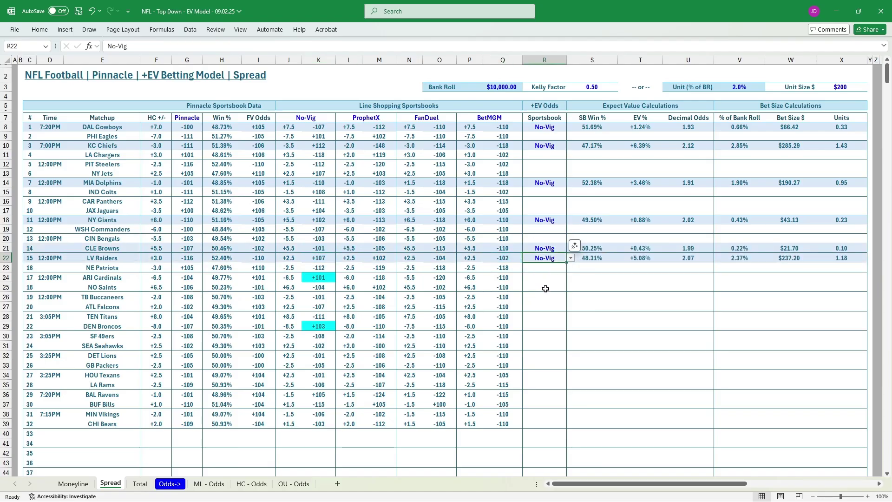
Assign No-Vig to the Cardinals and Broncos spread lines.
left_click(549, 280)
left_click(571, 277)
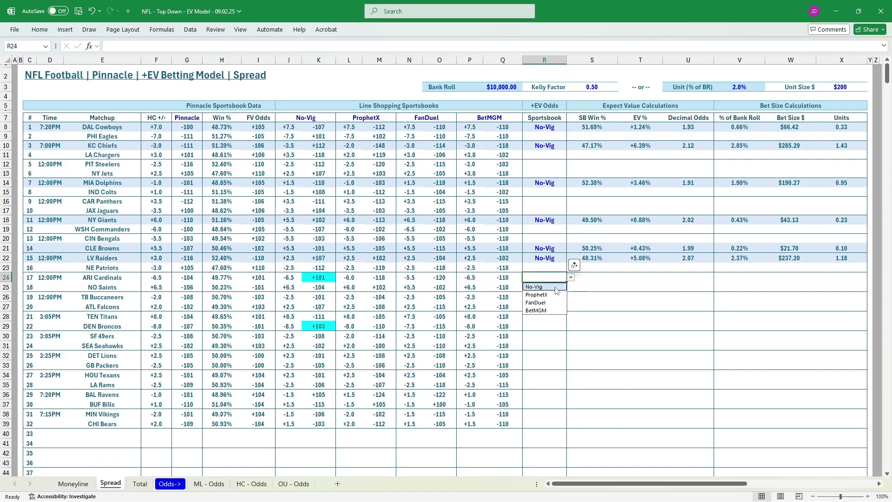
left_click(539, 287)
left_click(539, 326)
left_click(571, 326)
left_click(553, 336)
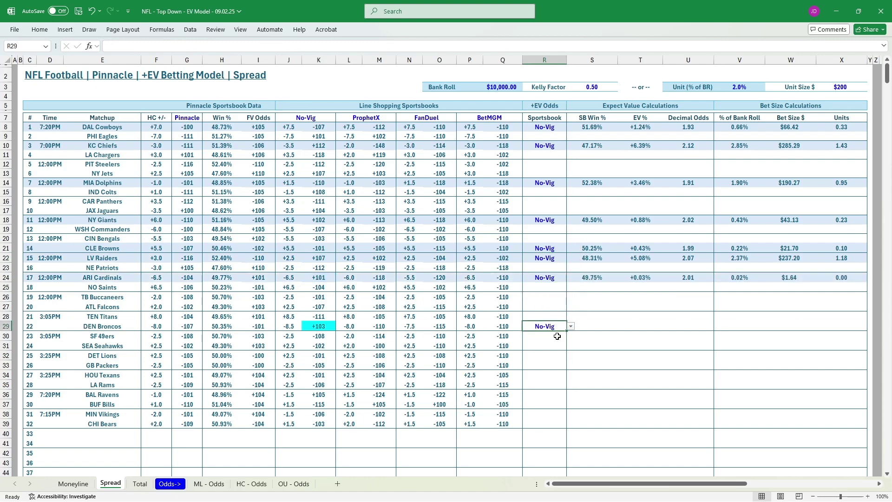
left_click_drag(554, 127, 554, 327)
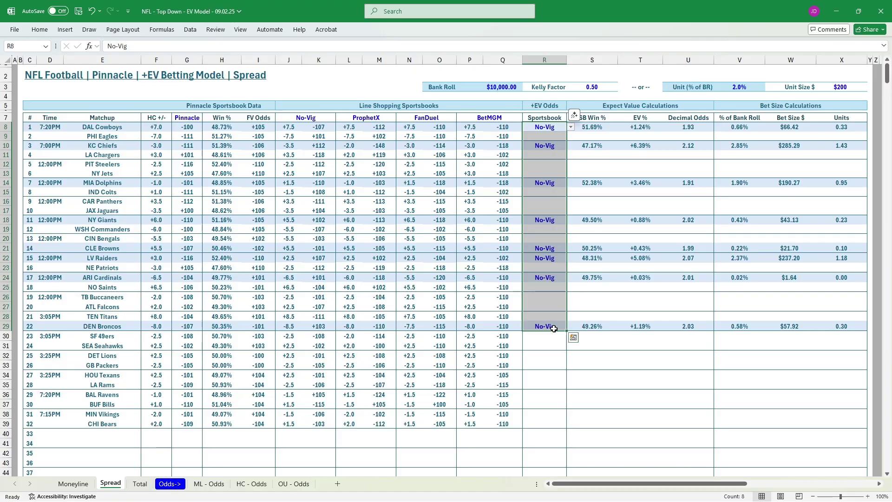
left_click(546, 172)
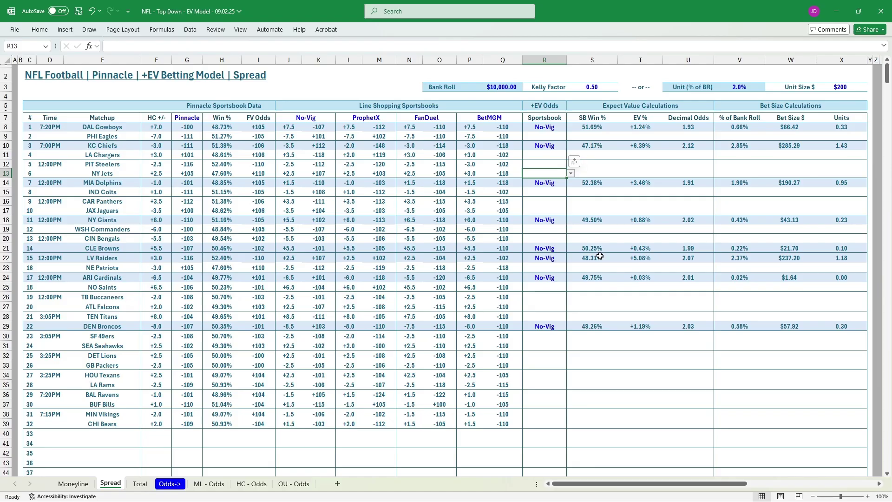
left_click(645, 144)
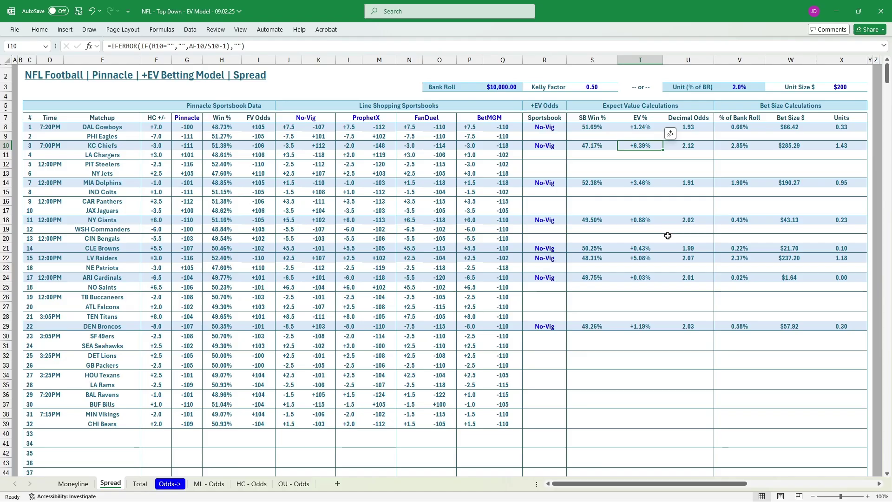
left_click(640, 275)
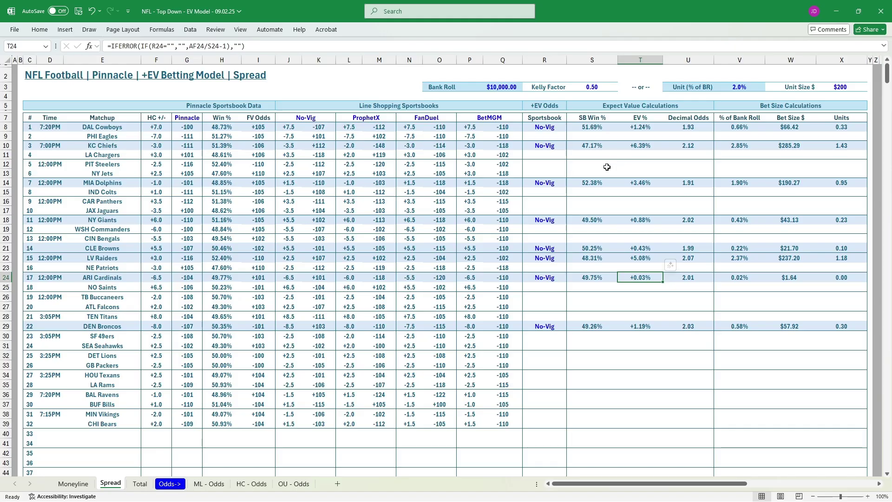
left_click(541, 154)
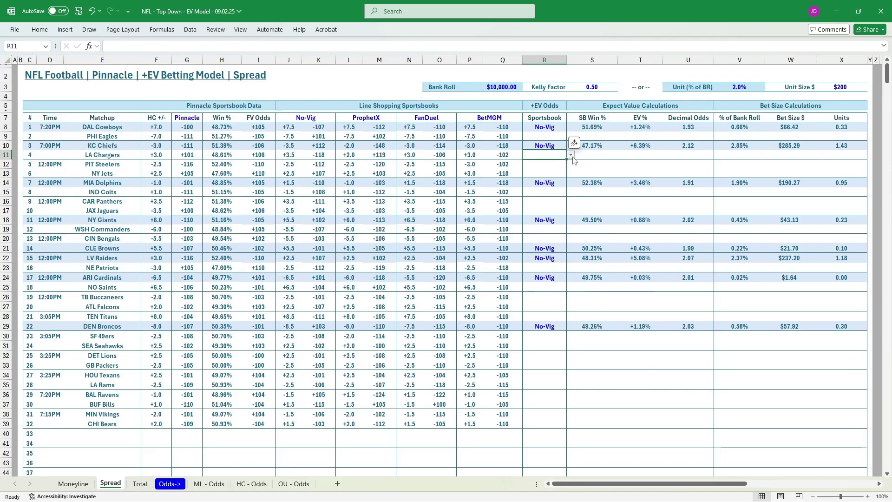
left_click(570, 155)
left_click(589, 162)
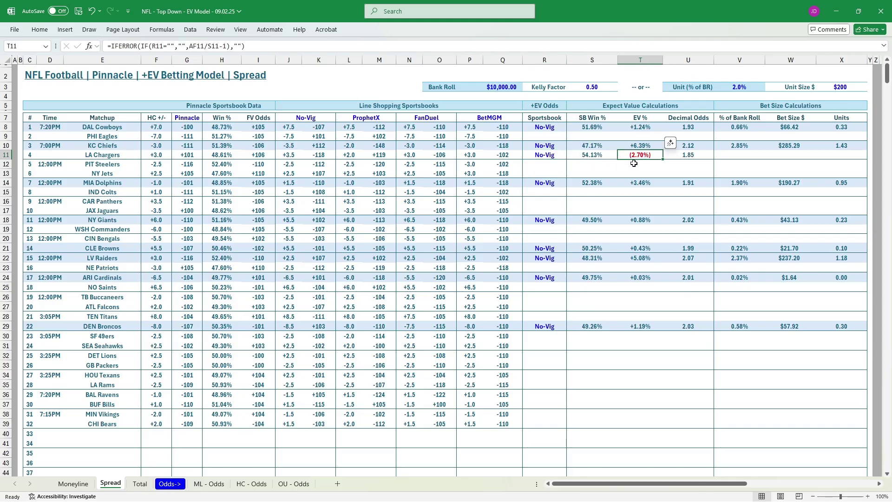
key("Delete")
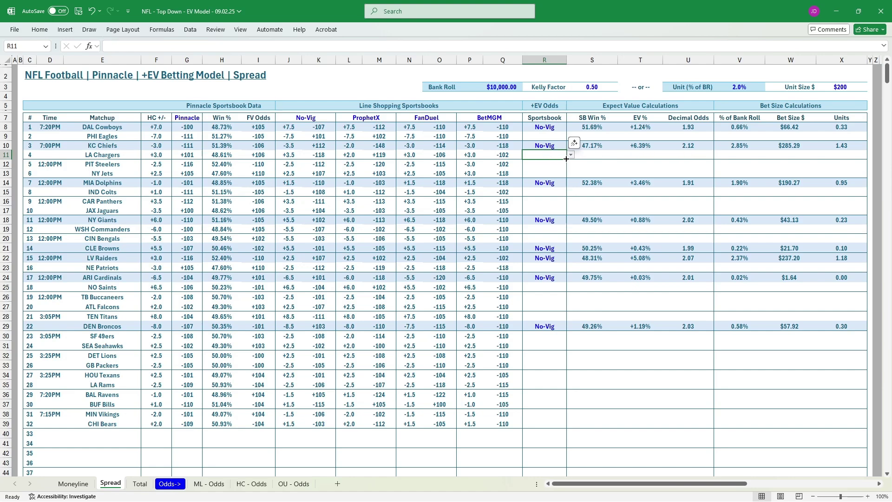
left_click(565, 161)
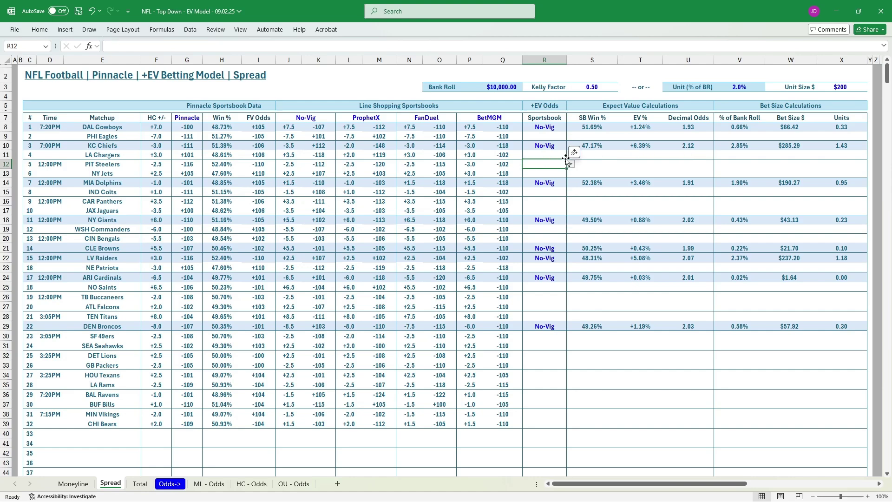
key("alt+Down")
key("Down")
key("Down")
key("Return")
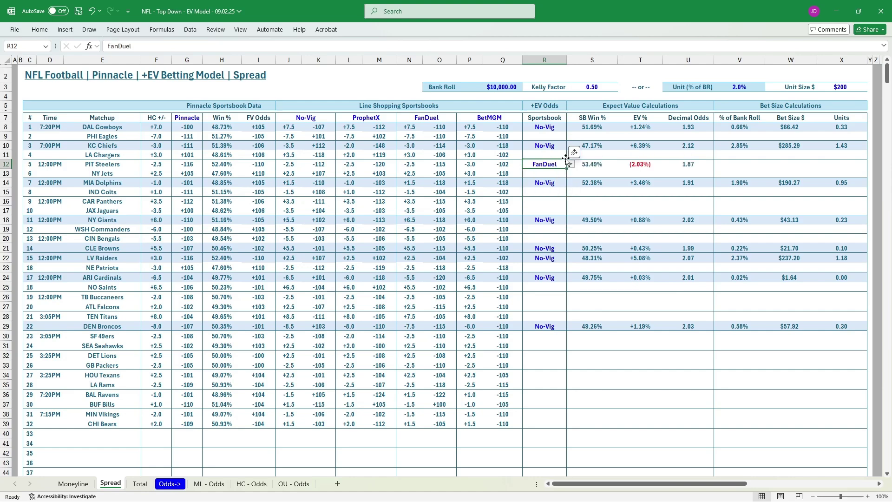
key("Down")
key("alt+Down")
key("Down")
key("Down")
key("Down")
key("Return")
key("Up")
key("Right")
key("Right")
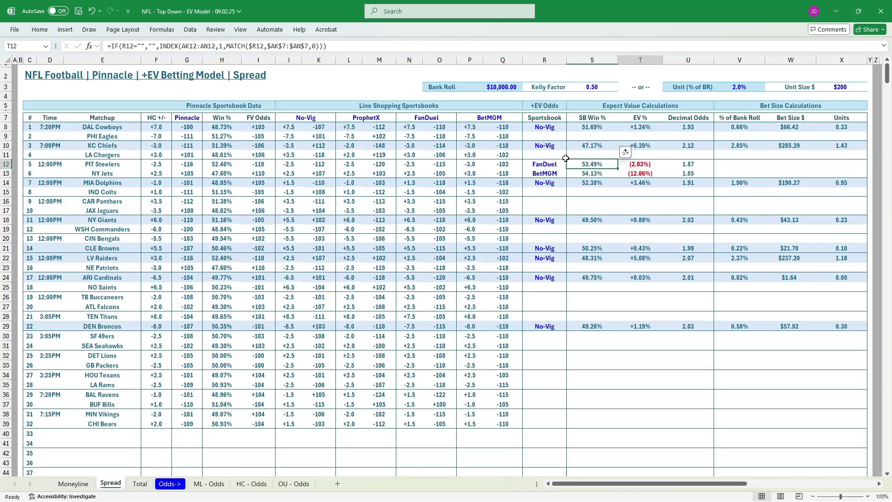
key("Down")
key("Up")
key("Down")
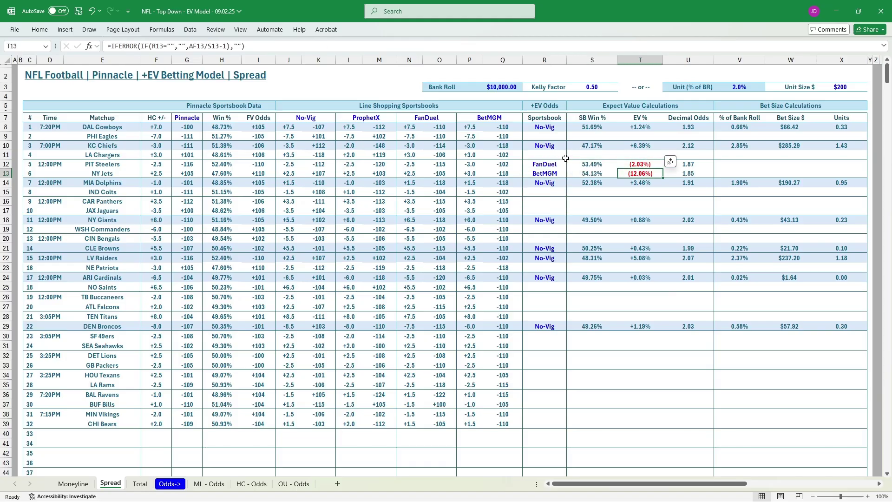
key("Left")
key("Left")
key("shift+Up")
key("Delete")
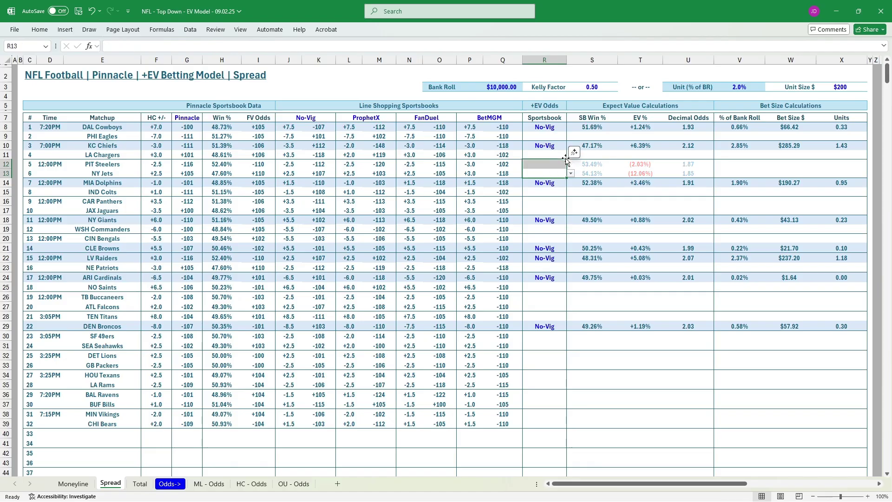
key("Up")
key("Up")
key("Up")
key("Up")
key("Up")
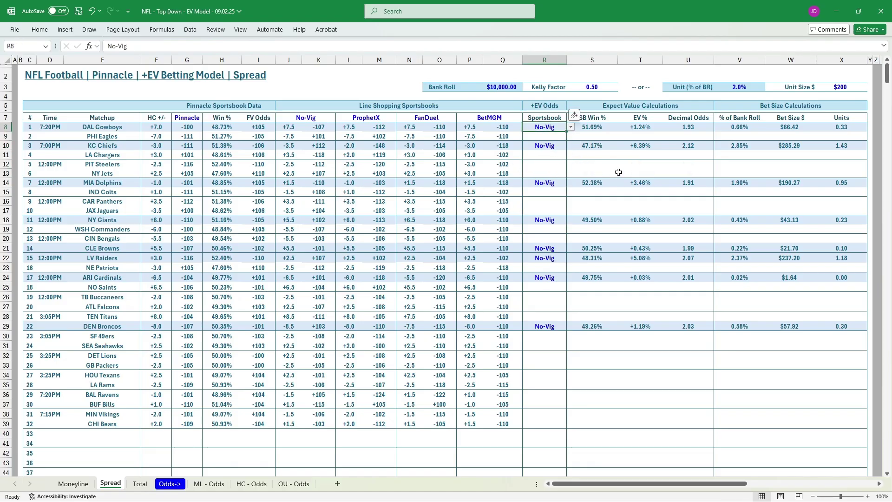
Clear all eight No-Vig picks from the Spread sheet's sportsbook column R8:R29.
key("shift+Down")
key("shift+Down")
key("shift+Down")
key("shift+Down")
key("shift+Down")
key("shift+Down")
key("shift+Down")
key("shift+Down")
key("shift+Down")
key("shift+Down")
key("shift+Down")
key("shift+Down")
key("shift+Down")
key("shift+Down")
key("shift+Down")
key("shift+Down")
key("shift+Down")
key("shift+Down")
key("shift+Down")
key("shift+Down")
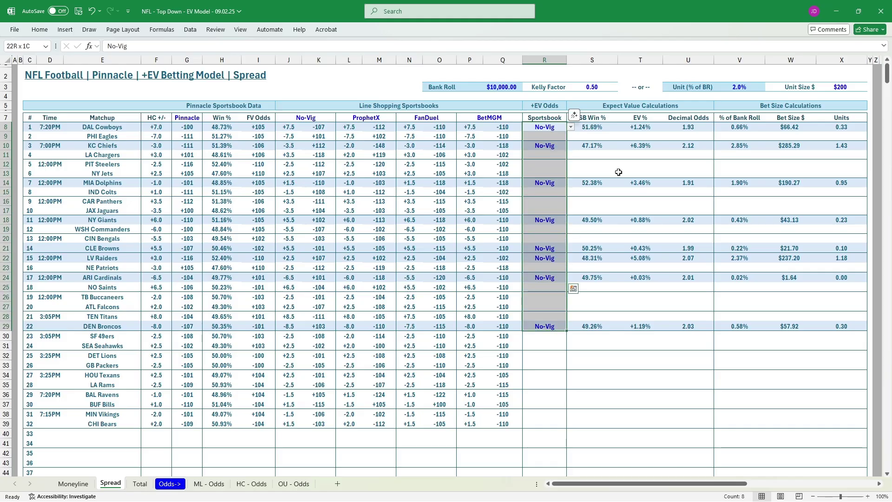
key("Delete")
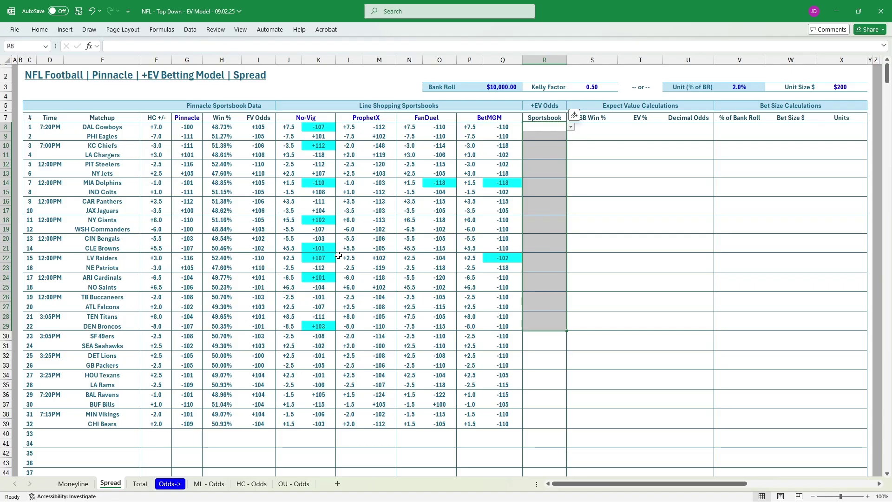
key("Down")
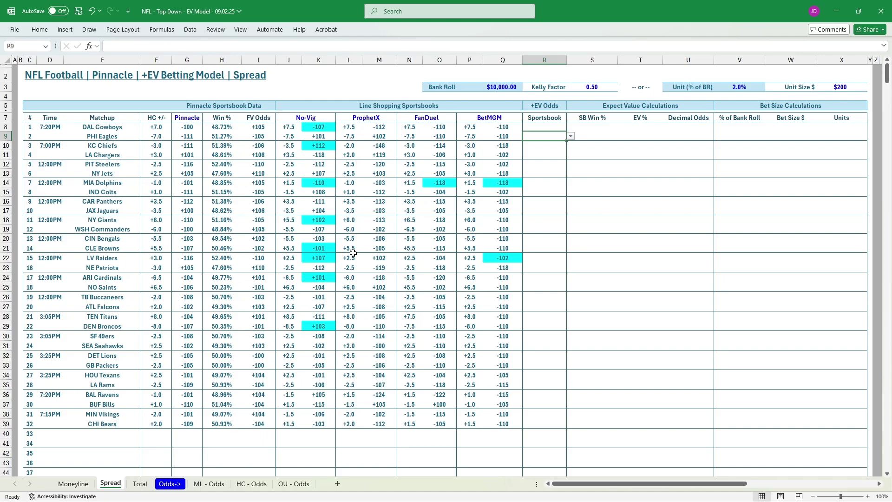
Show the NFL Total odds in GameDayMath, select the full odds table, and return to Excel.
key("alt+Tab")
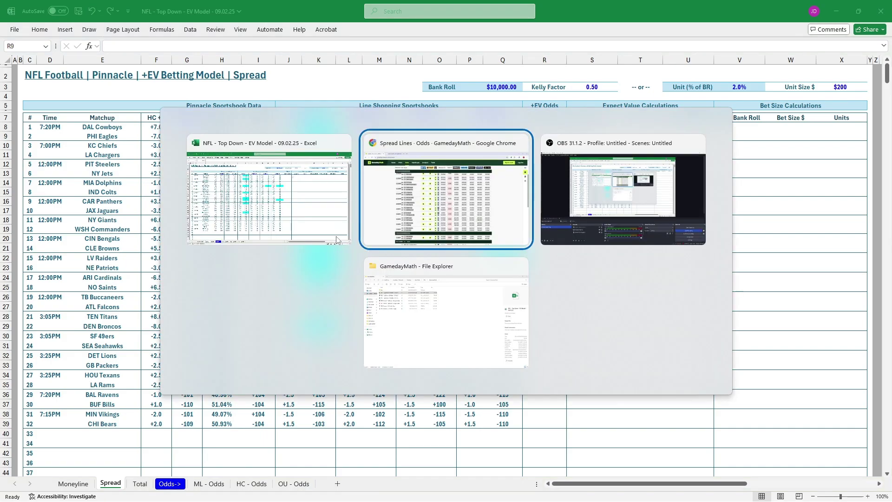
scroll(337, 239, "up", 8)
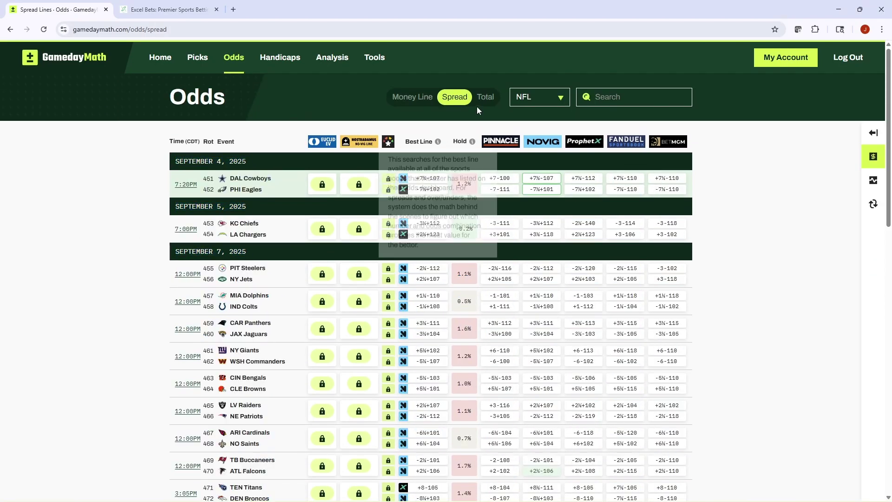
left_click(484, 97)
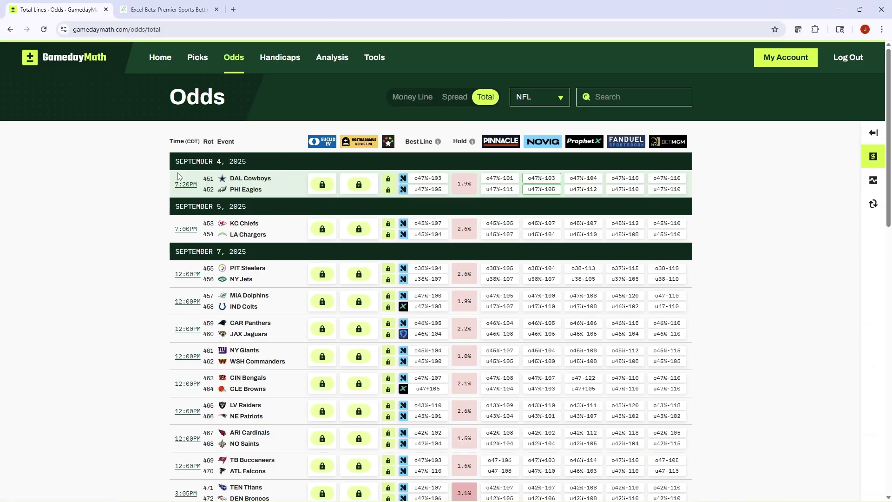
left_click_drag(176, 157, 687, 472)
scroll(594, 282, "down", 3)
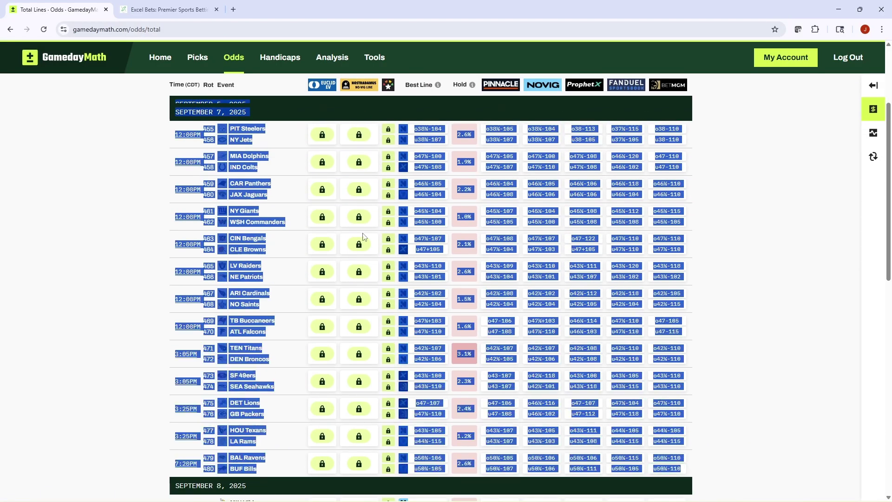
key("alt+Tab")
Paste the totals odds into OU - Odds at B1 using Match Destination Formatting.
left_click(280, 483)
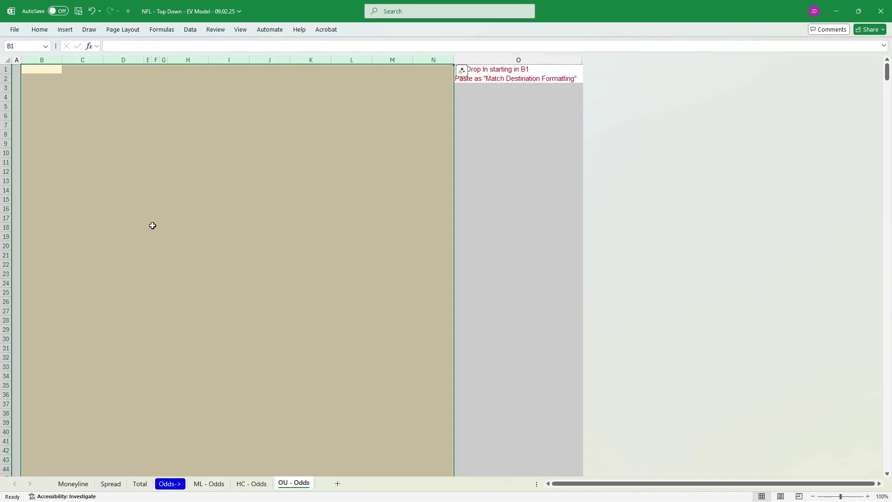
key("ctrl+v")
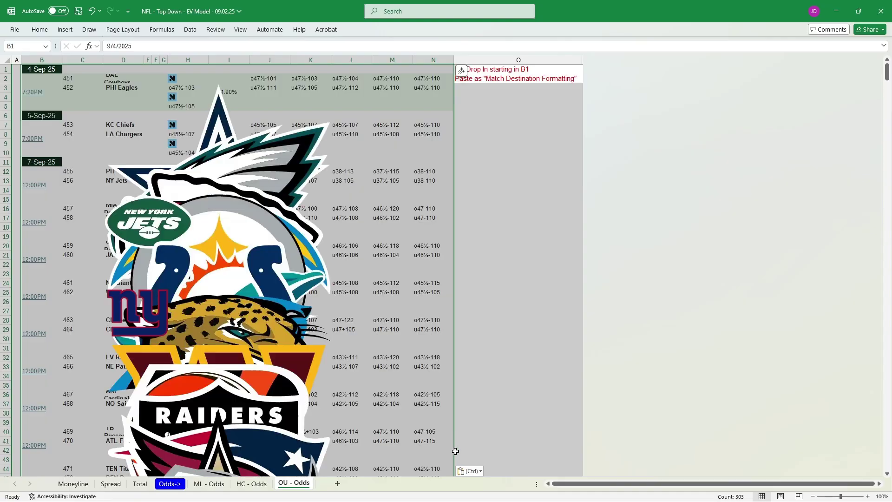
left_click(469, 471)
left_click(478, 446)
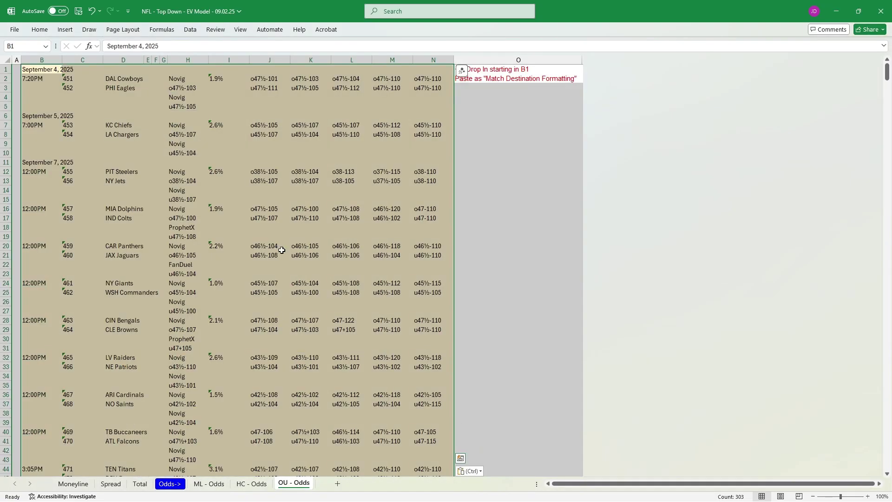
left_click(260, 209)
Assign FanDuel to the LA Rams Under on the Total sheet and check its EV and bet-size formulas.
left_click(145, 483)
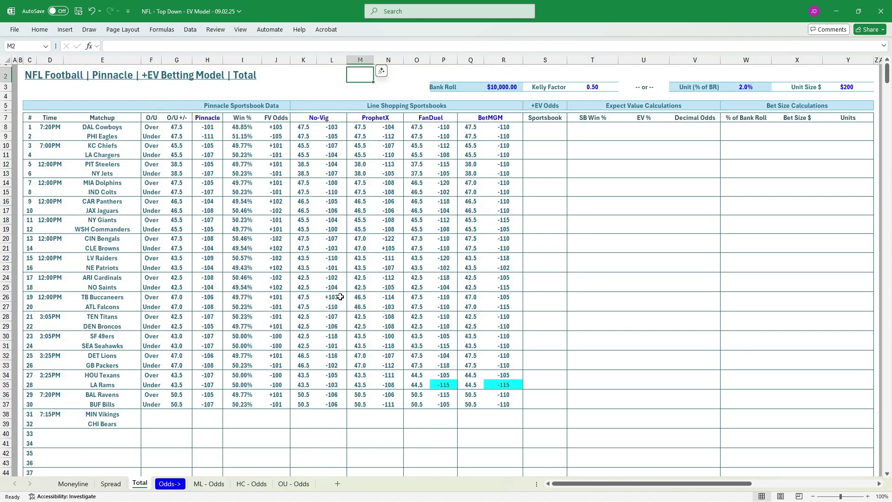
left_click(351, 274)
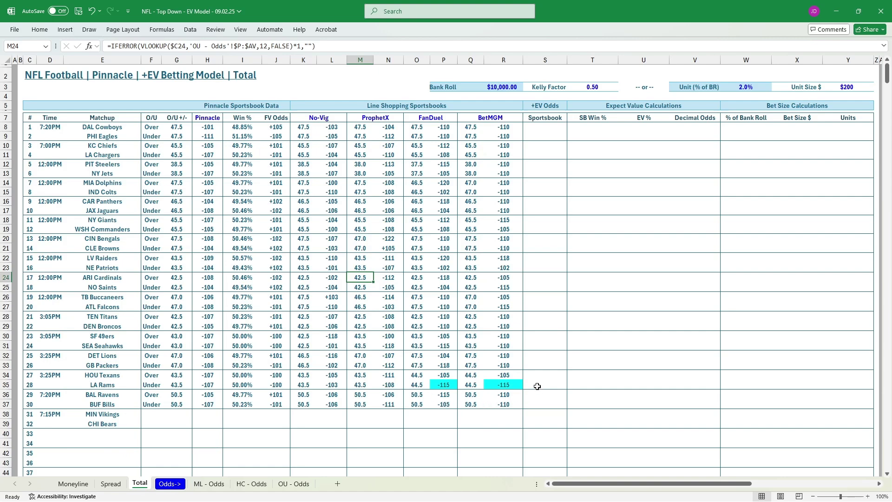
left_click(563, 385)
left_click(571, 385)
left_click(546, 408)
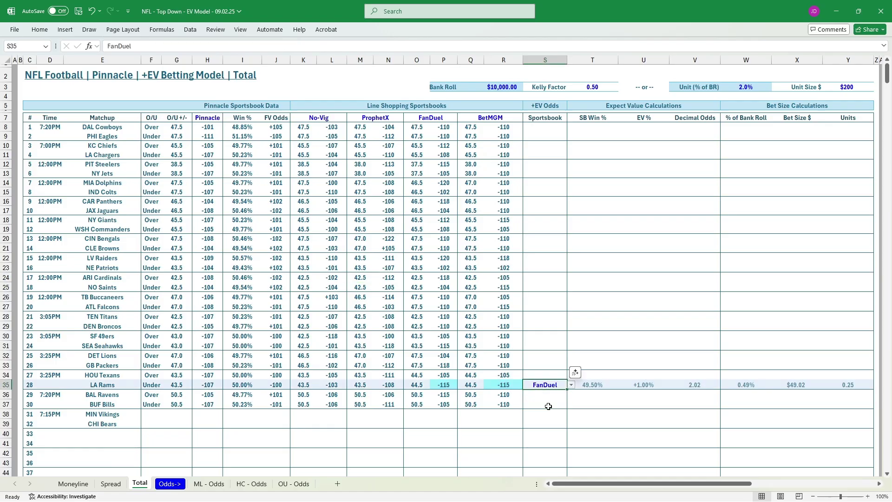
left_click(806, 384)
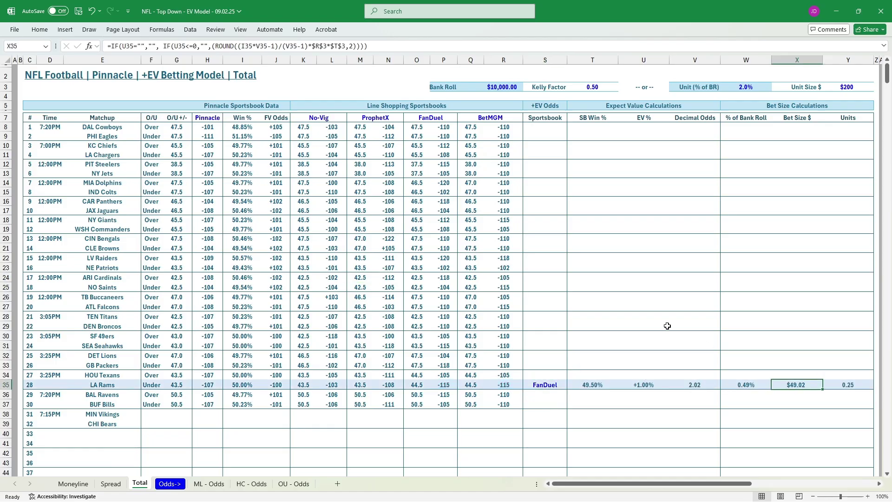
left_click(635, 384)
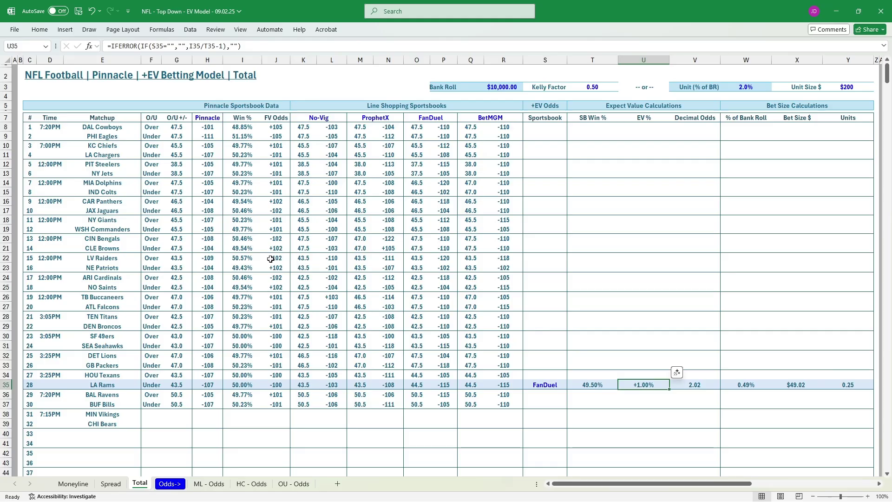
scroll(270, 259, "down", 1)
scroll(269, 259, "up", 1)
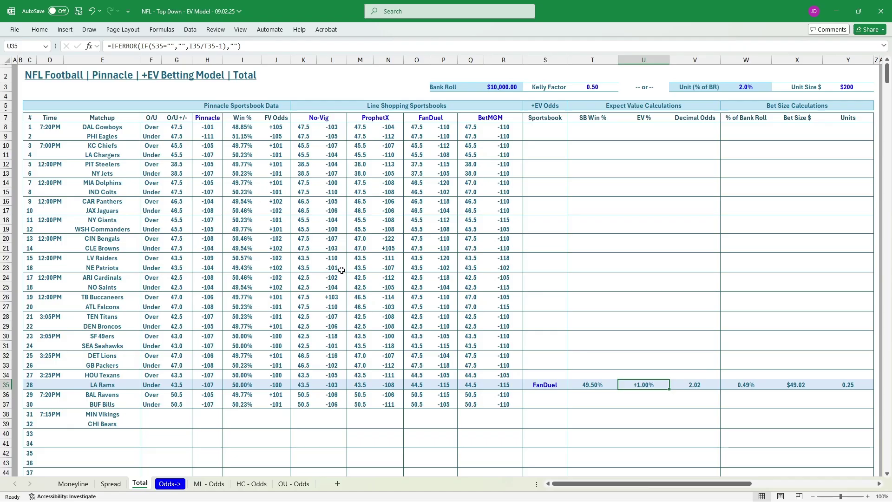
Clear FanDuel from the LA Rams Under, then review the odds lookup formulas on the Total, Spread and Moneyline sheets.
left_click(543, 384)
key("Delete")
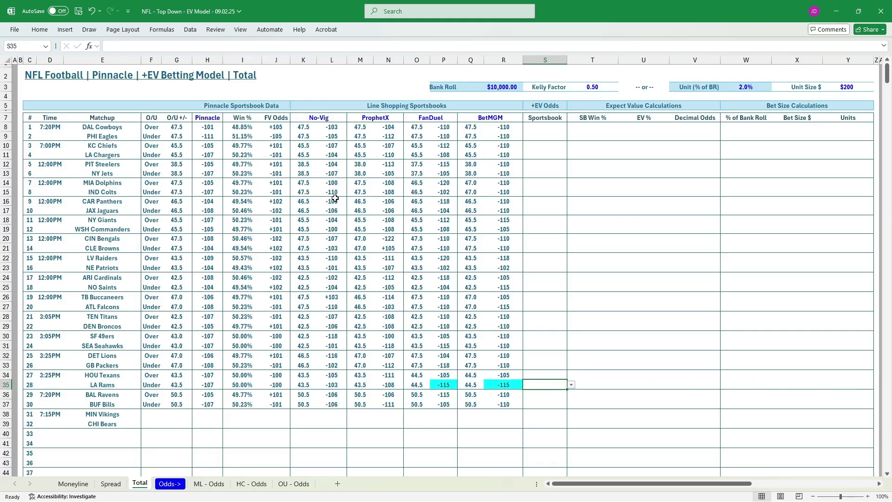
left_click(182, 308)
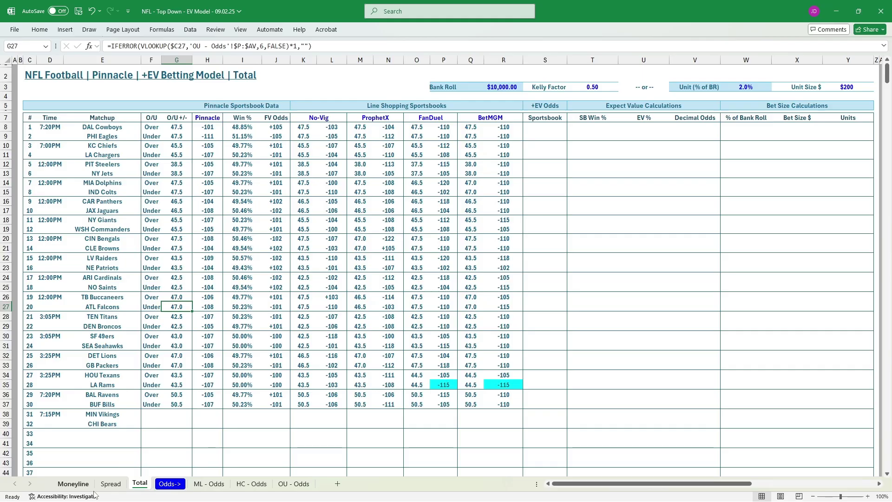
left_click(111, 483)
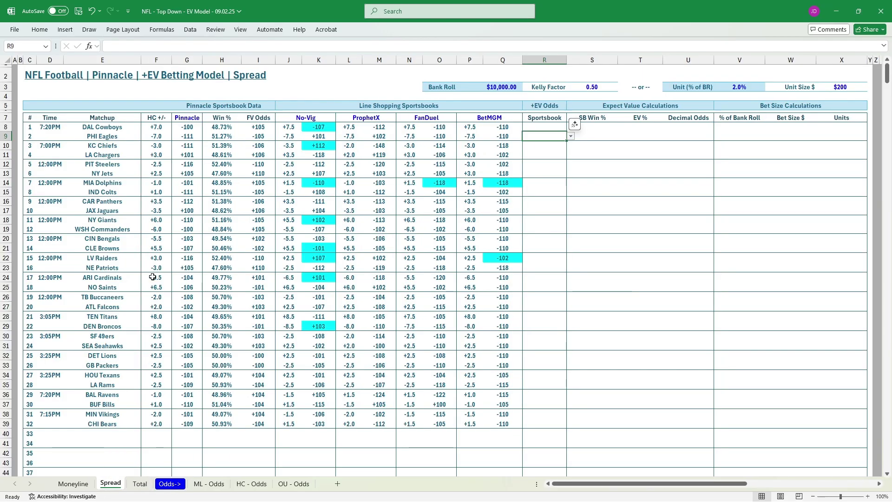
left_click(183, 126)
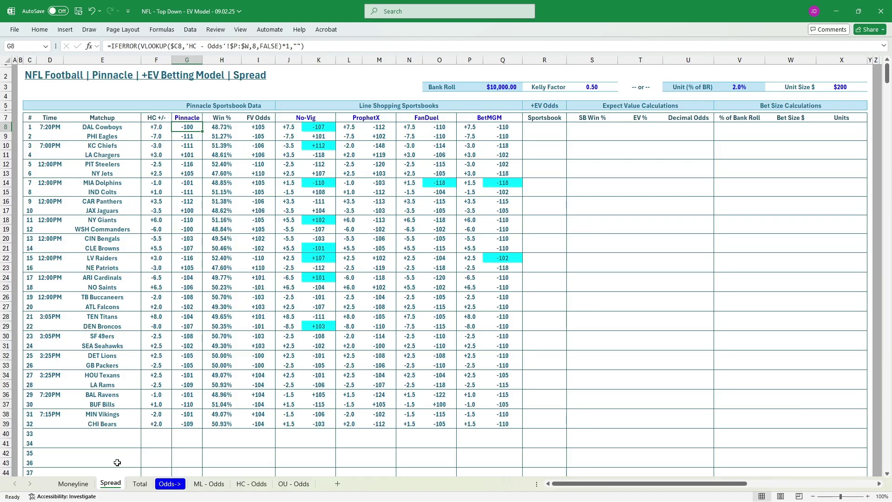
left_click(75, 484)
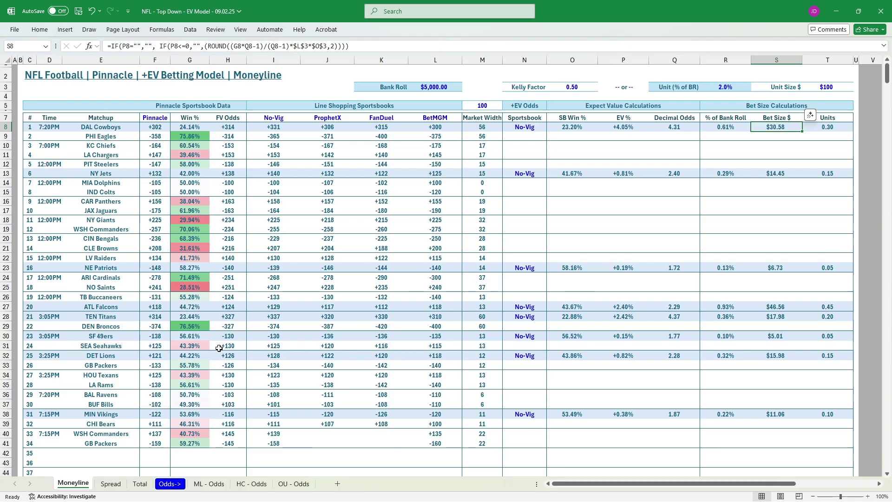
left_click(312, 193)
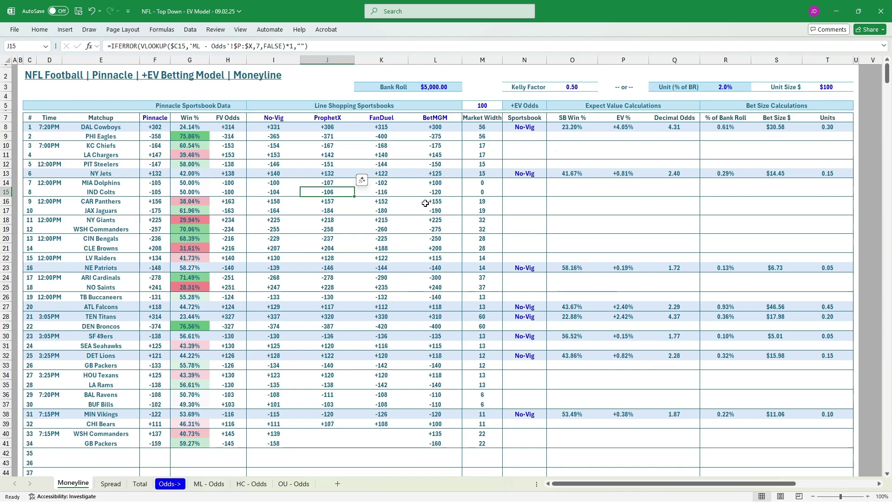
From the Excel Bets store's Football page 2, add the NFL Pinnacle Expected Value model ($19.99) to the bag and check out.
key("alt+Tab")
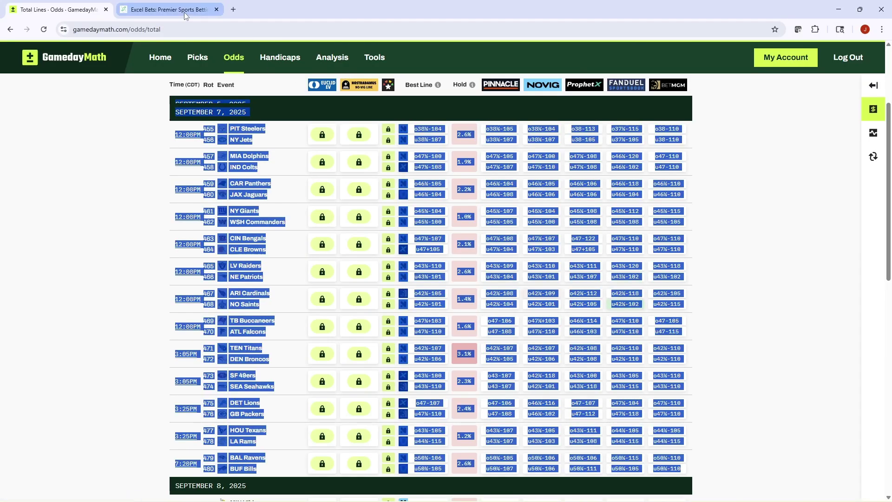
left_click(182, 10)
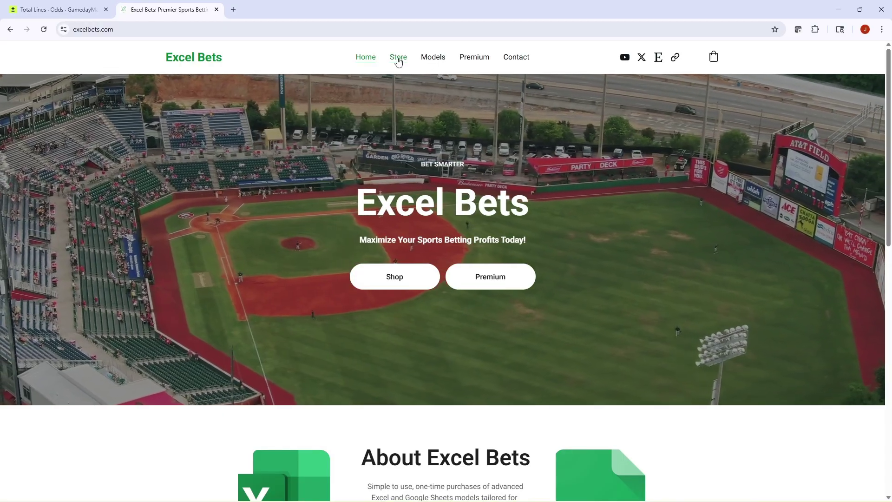
left_click(398, 58)
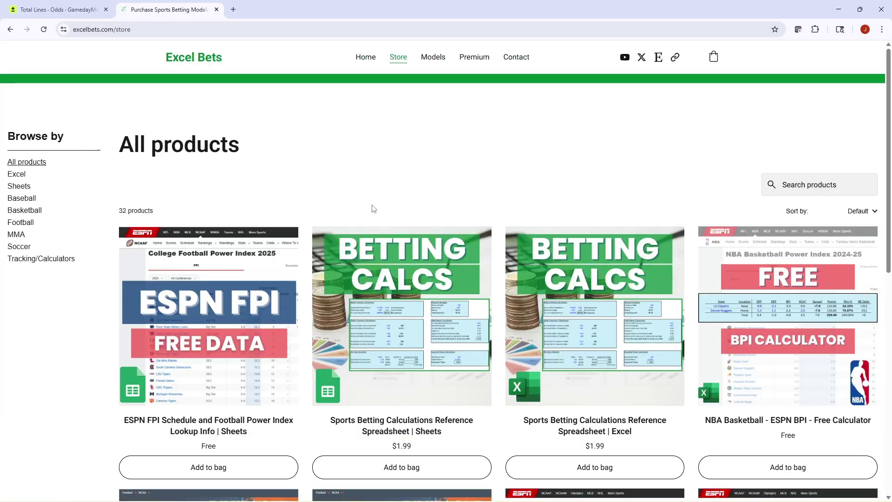
left_click(26, 227)
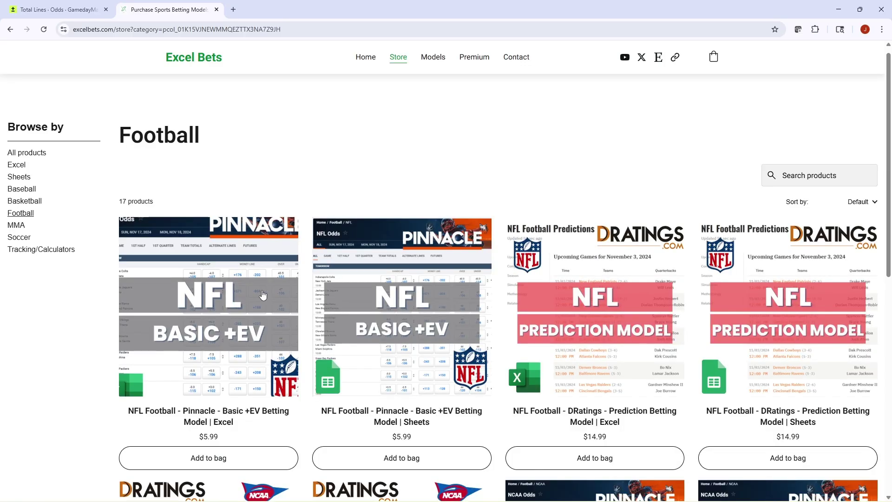
scroll(376, 316, "down", 4)
scroll(376, 315, "down", 4)
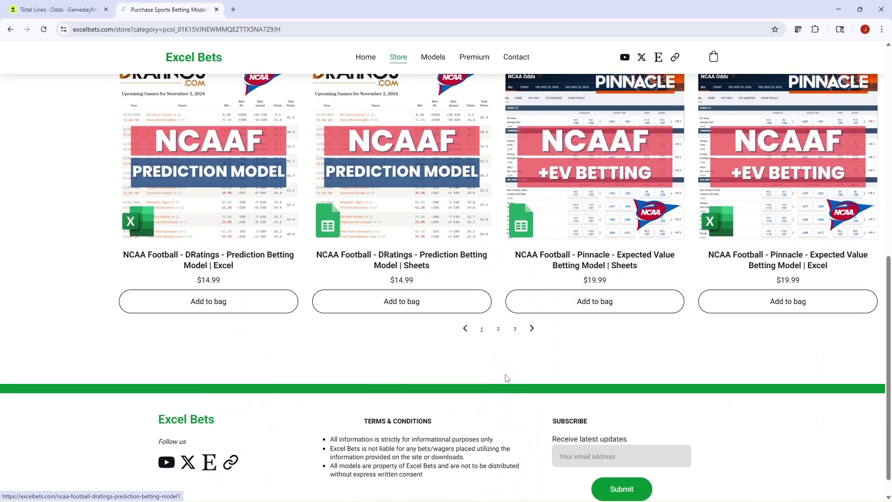
left_click(500, 331)
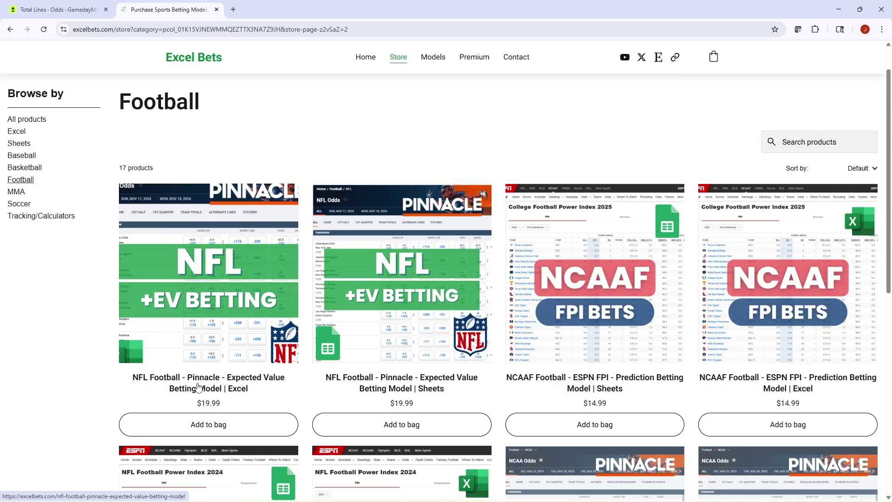
left_click(212, 426)
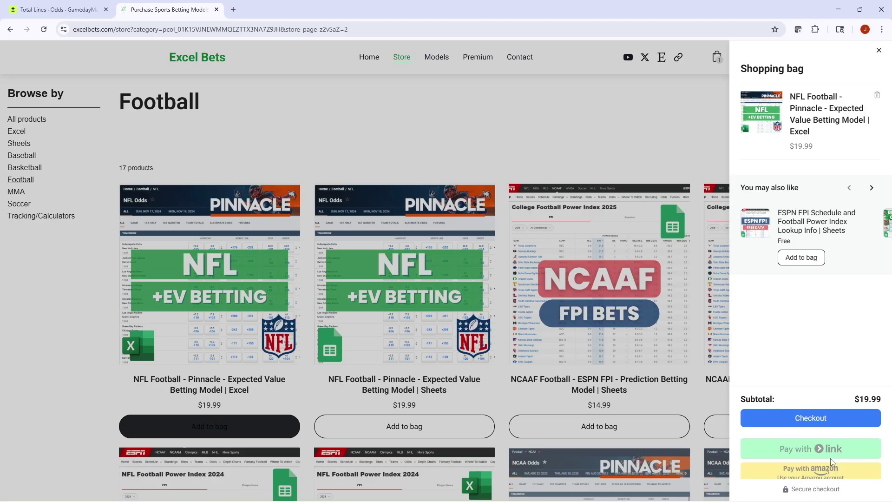
left_click(826, 414)
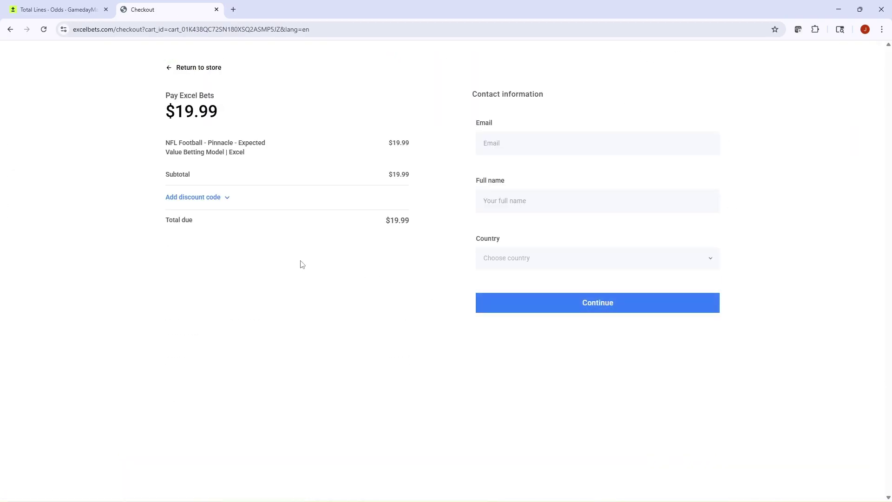
Apply the 25% discount code at checkout, lowering the total from $19.99 to $14.99.
left_click(216, 199)
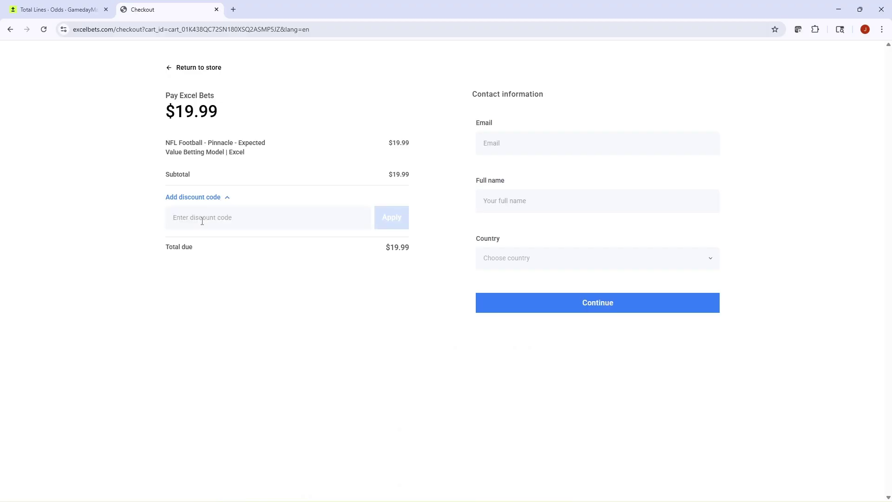
left_click(203, 219)
type("Excel")
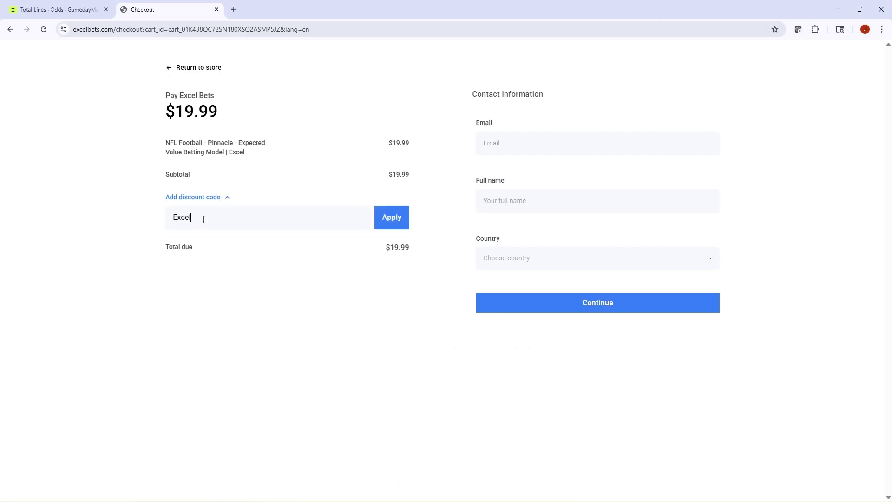
type("BetsSharp")
left_click(398, 221)
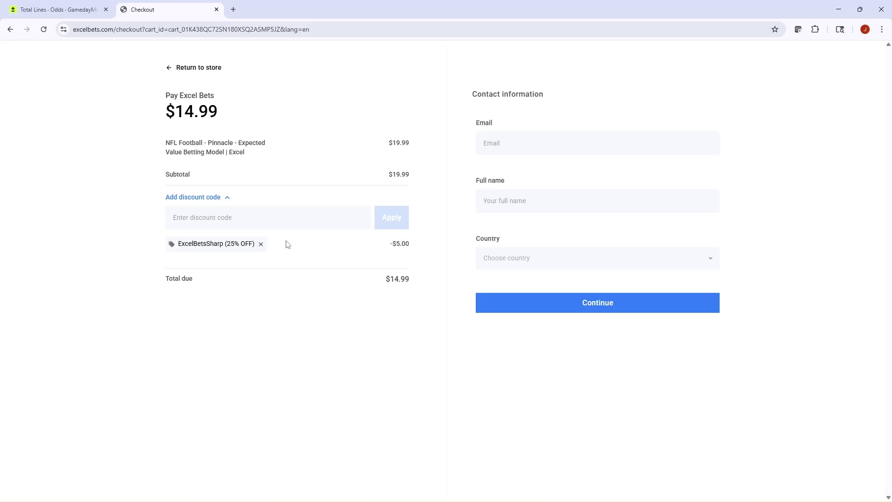
Return to the GamedayMath NFL totals odds page, scrolled to the top.
left_click(47, 8)
left_click(122, 232)
scroll(123, 233, "up", 3)
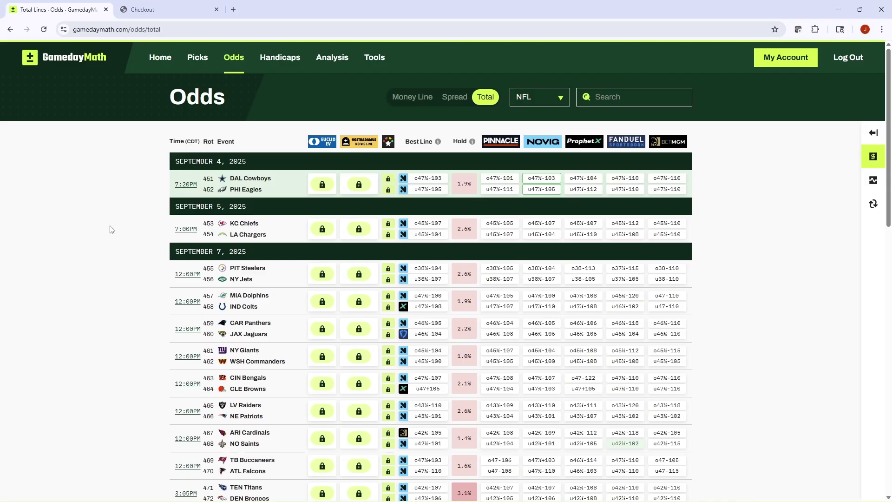
scroll(111, 228, "down", 2)
scroll(110, 229, "up", 2)
scroll(77, 194, "down", 1)
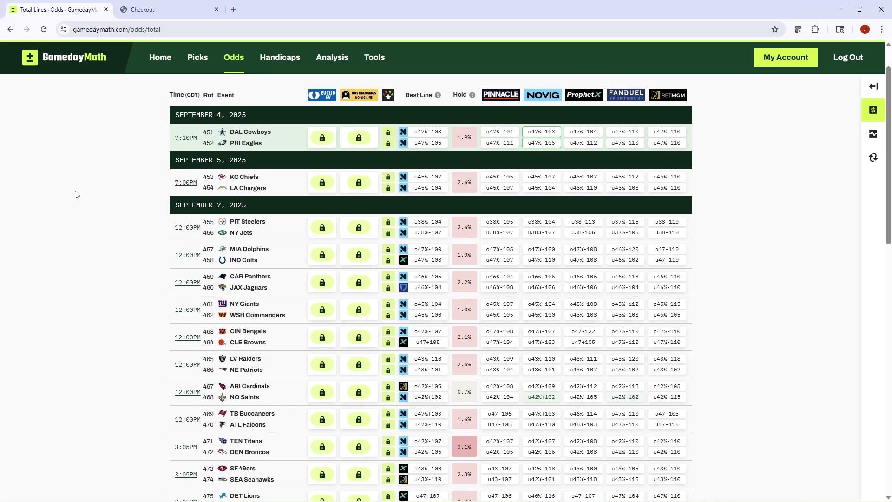
scroll(77, 194, "down", 1)
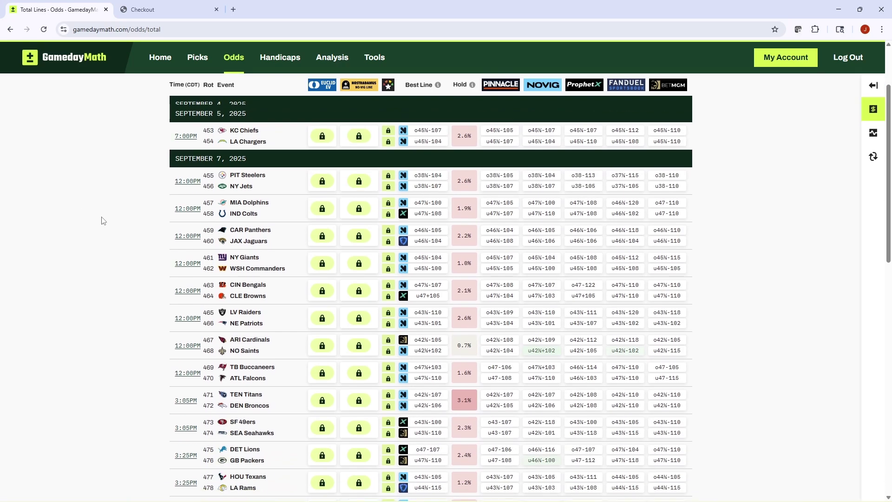
scroll(103, 220, "up", 2)
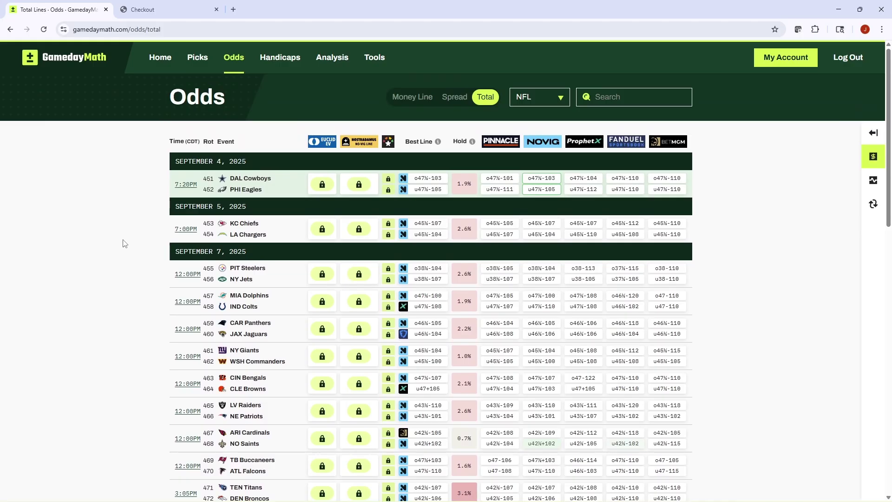
scroll(124, 243, "down", 1)
scroll(122, 244, "up", 1)
Minimize Chrome to bring the Excel workbook's Moneyline sheet back into view.
left_click(830, 15)
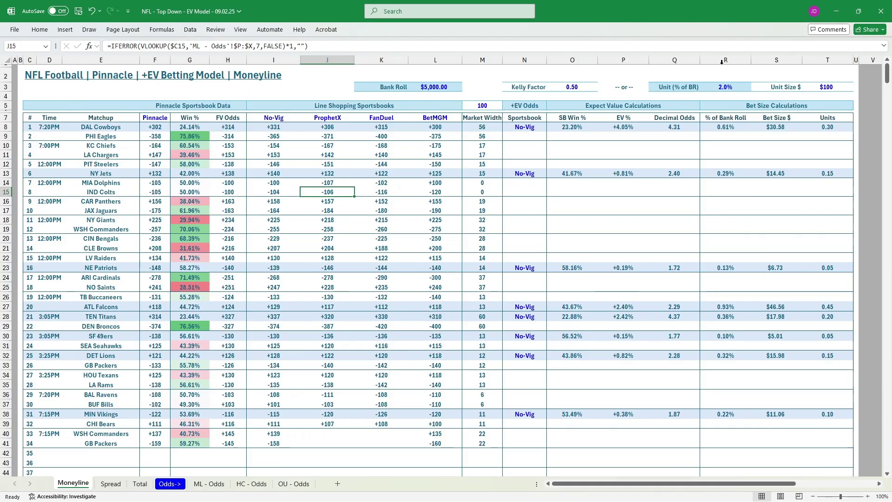